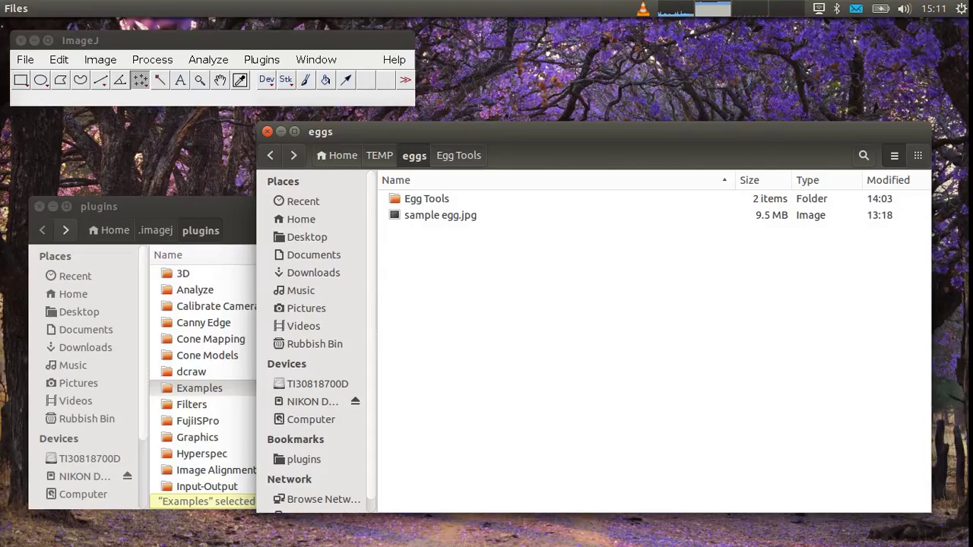
Copy the Egg Tools folder from the eggs folder into ImageJ's plugins folder
key(alt+Tab)
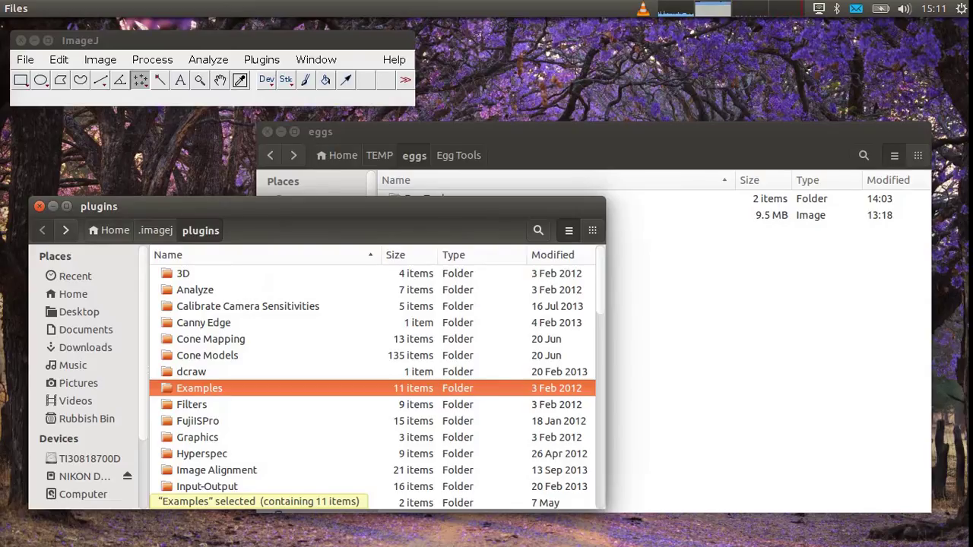
key(alt+Tab)
click(427, 198)
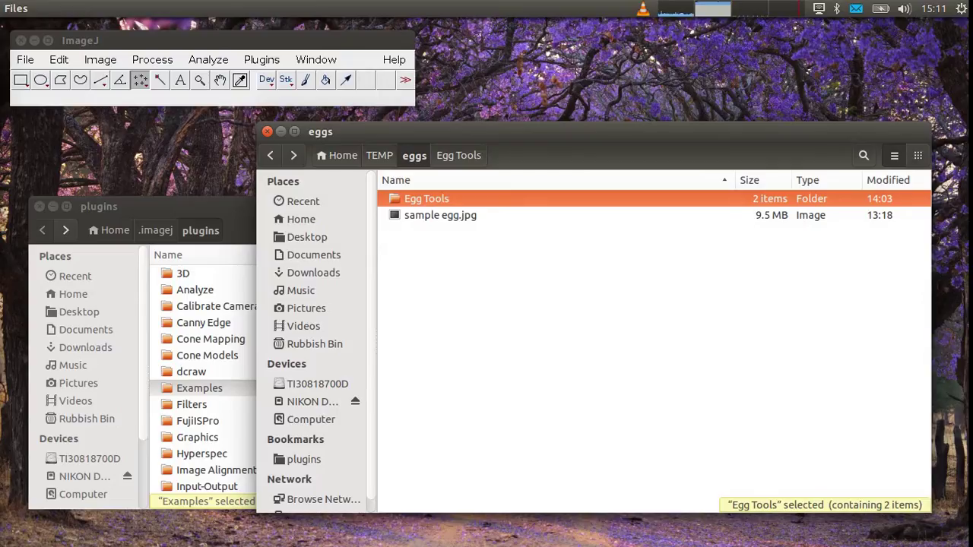
key(alt+grave)
key(ctrl+v)
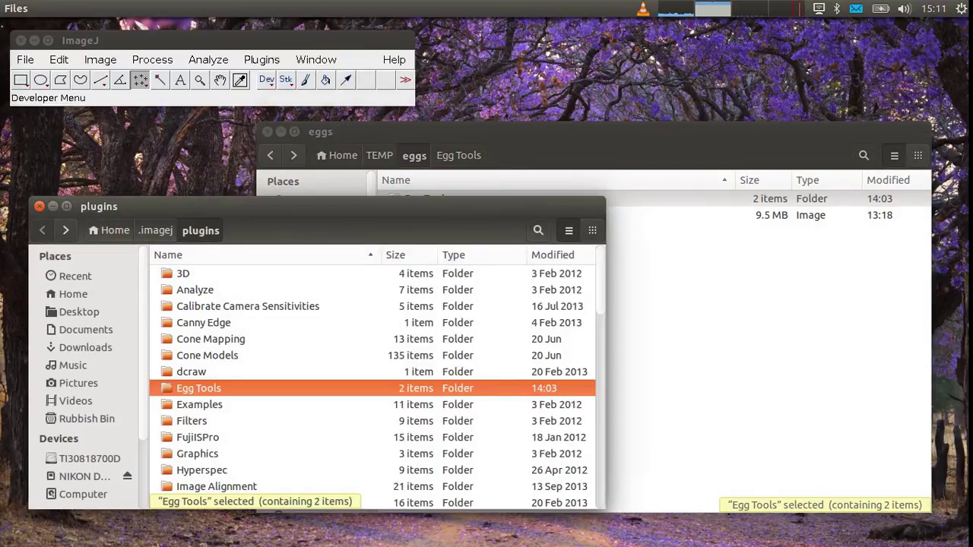
Switch to ImageJ, refresh its menus, and check that the Egg Tools plugins are listed
key(alt+Tab)
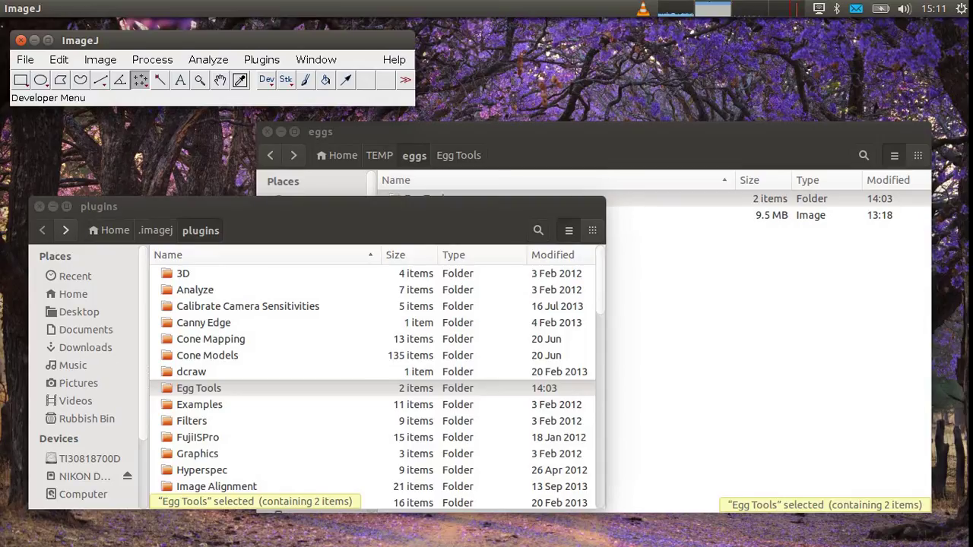
click(393, 60)
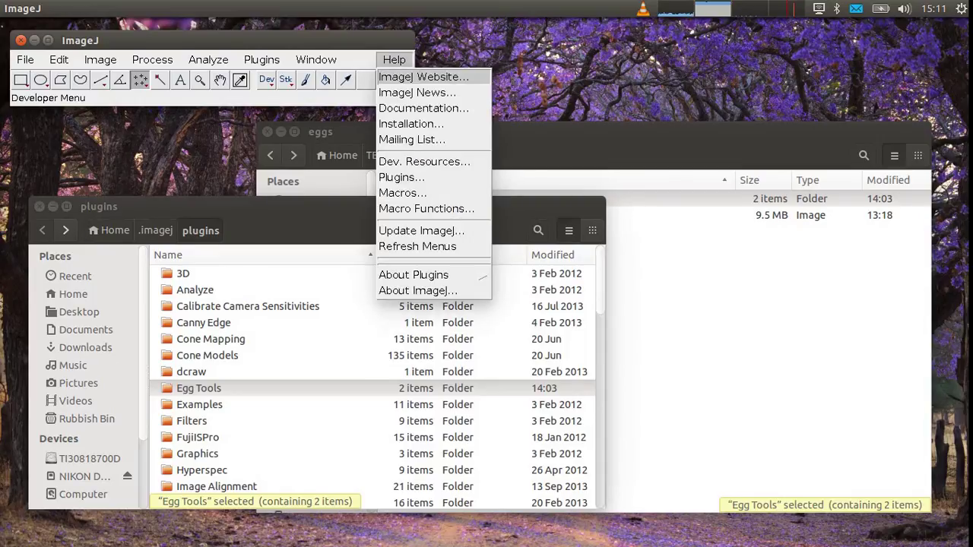
click(417, 247)
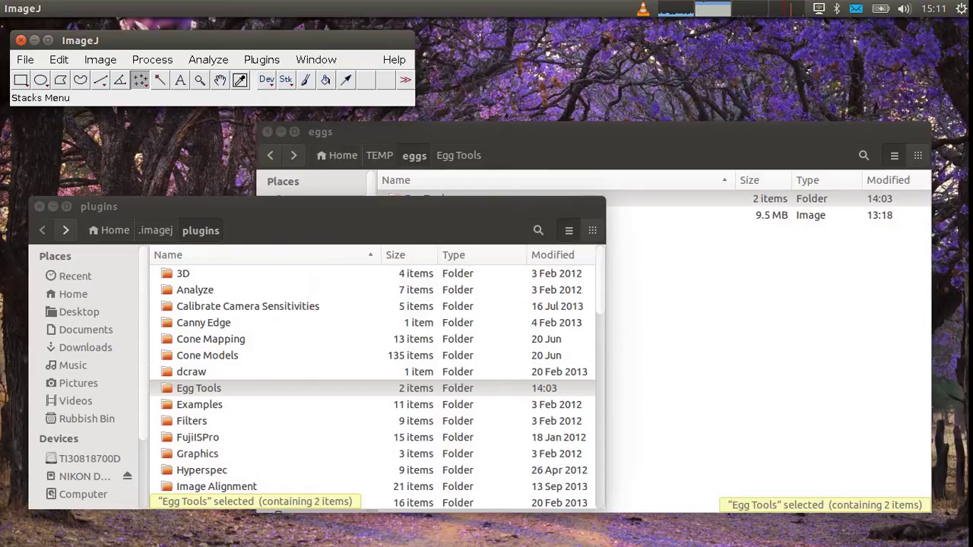
click(262, 59)
mouse_move(315, 188)
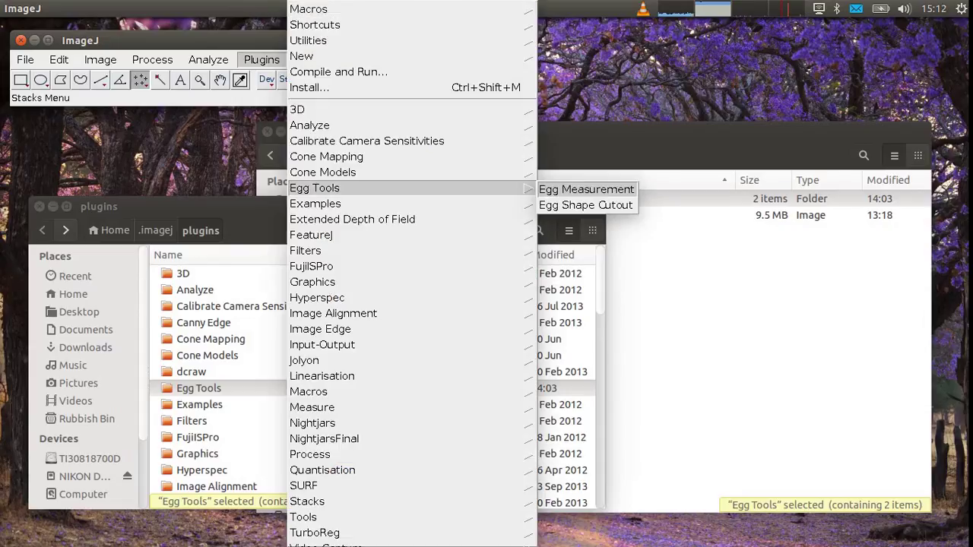
key(Escape)
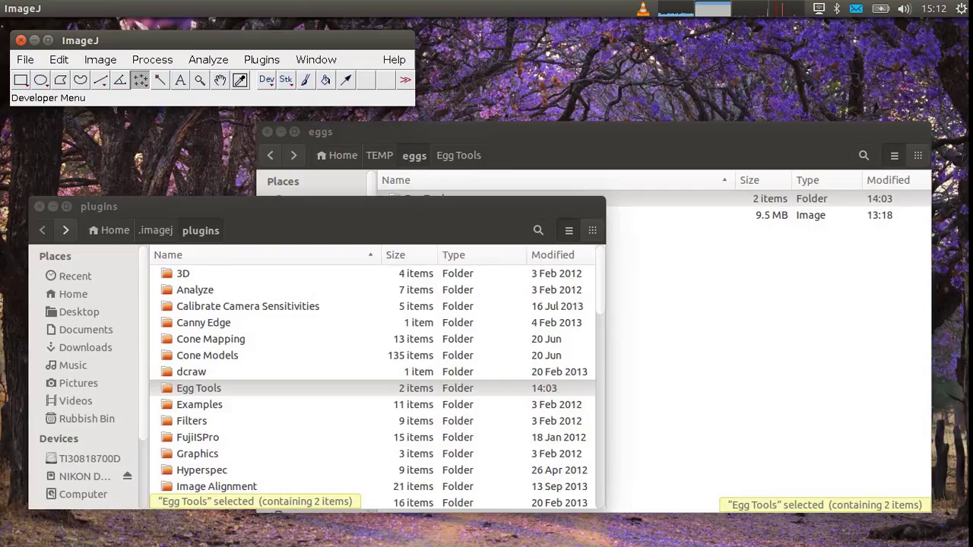
Open sample egg.jpg from the eggs folder in ImageJ and select the Multi-point tool
click(365, 132)
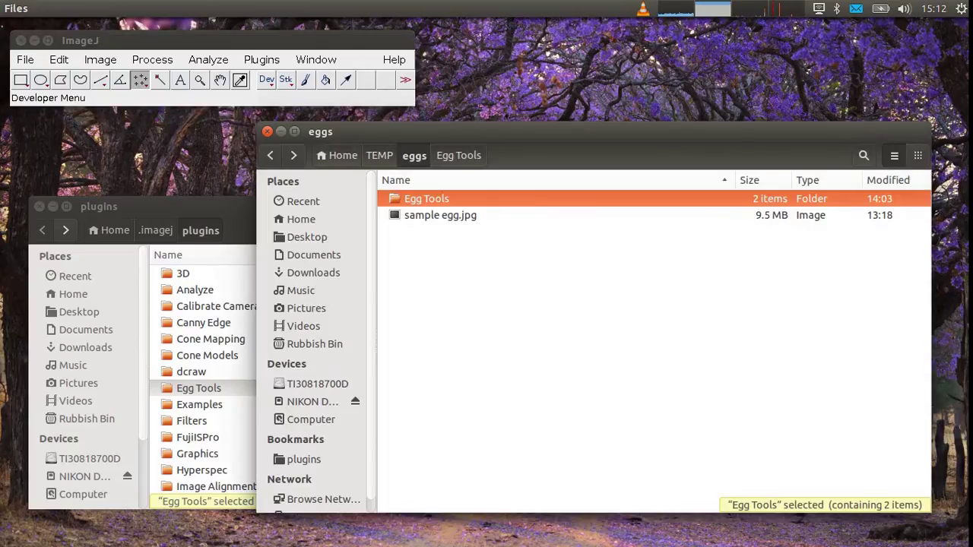
drag(440, 215, 228, 97)
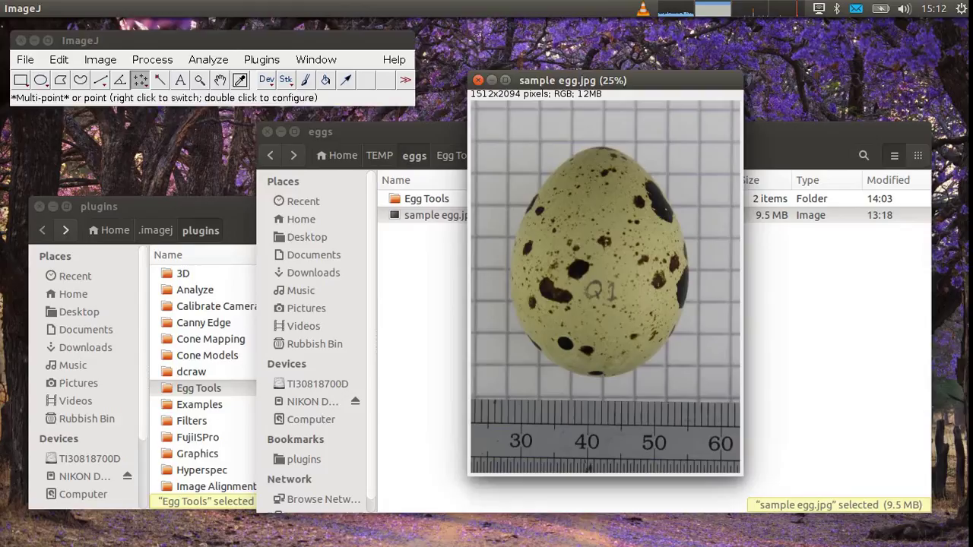
right_click(139, 79)
click(175, 96)
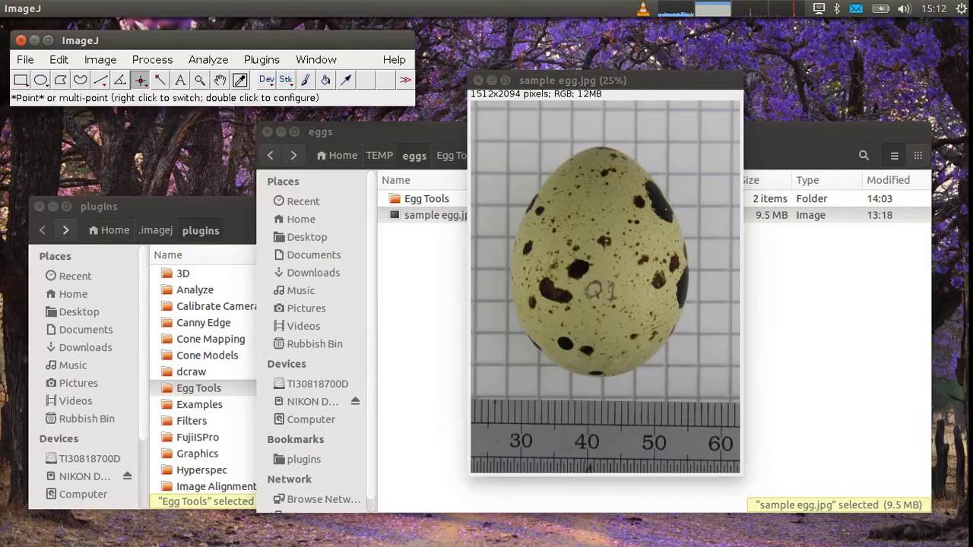
right_click(140, 80)
click(194, 110)
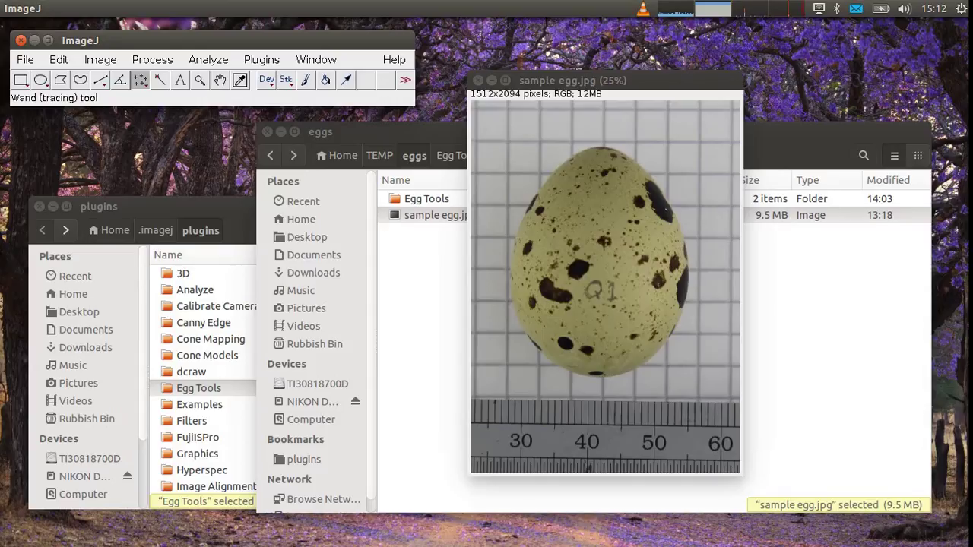
Place eight points around the egg's edge: one at the tip, one at the base and three along each side
drag(572, 80, 563, 80)
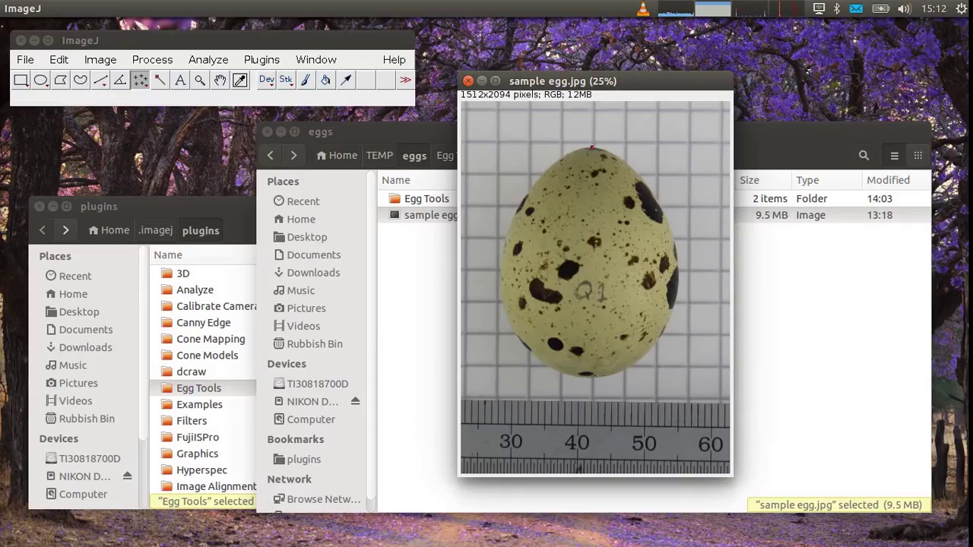
click(587, 376)
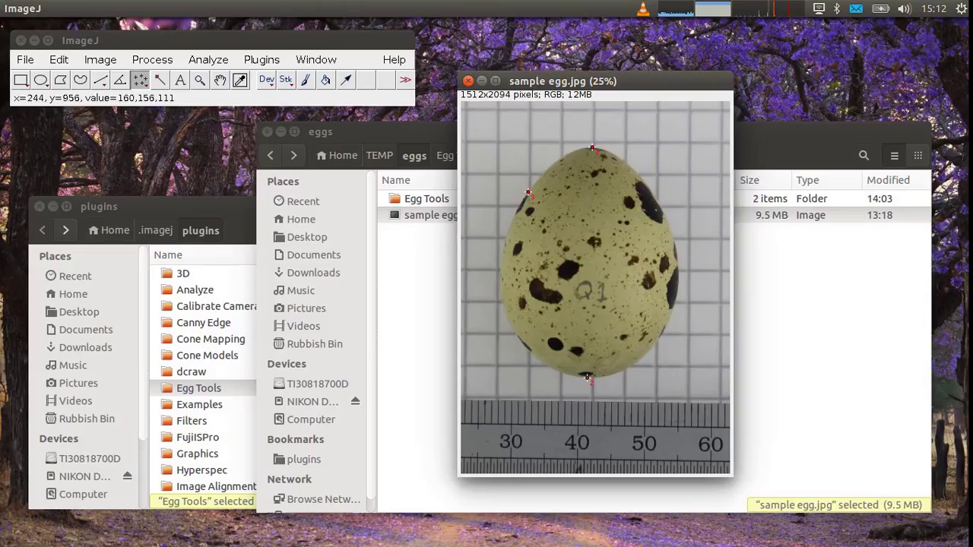
click(528, 192)
click(500, 273)
click(529, 351)
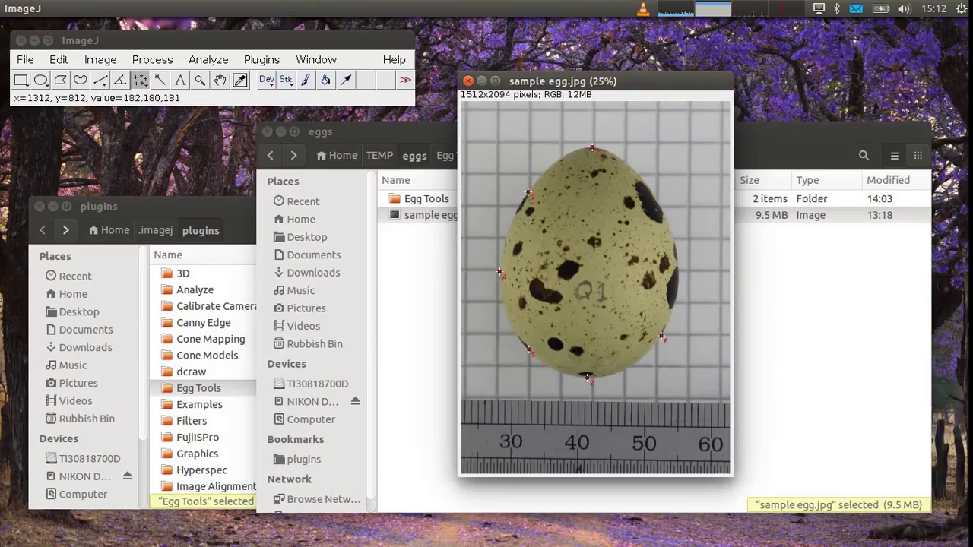
click(678, 267)
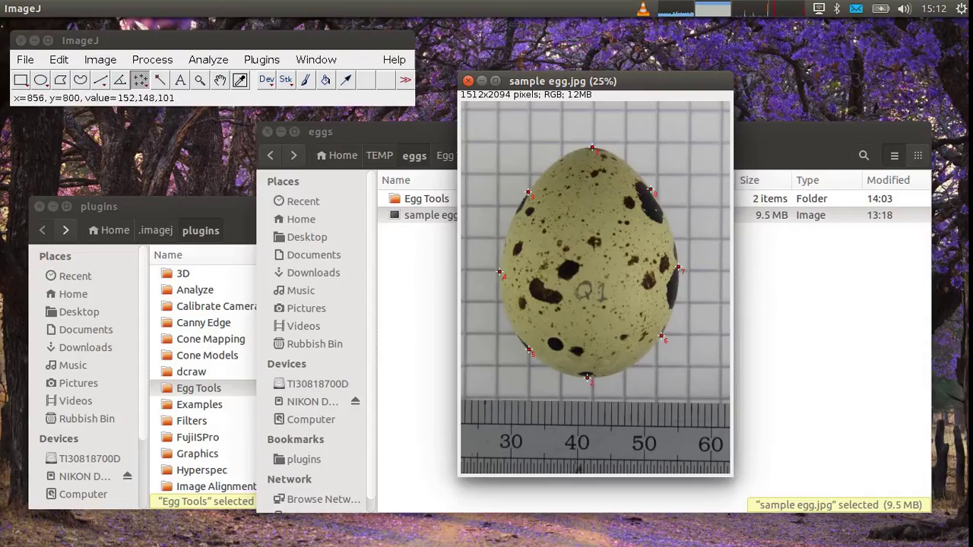
Check and fine-tune the points at the egg's tip and along its left side so they sit on the edge
scroll(592, 148, up, 4)
scroll(665, 265, up, 2)
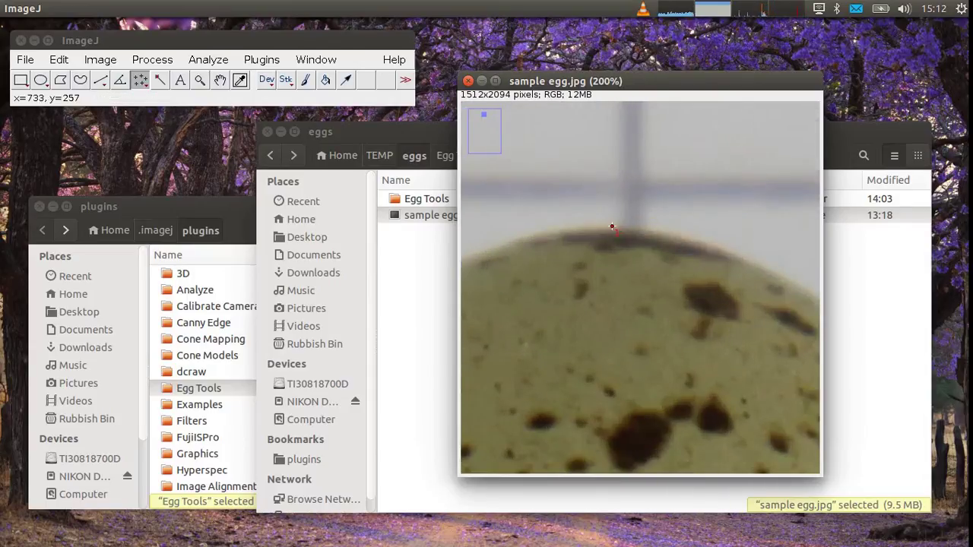
scroll(613, 227, down, 3)
scroll(667, 245, up, 3)
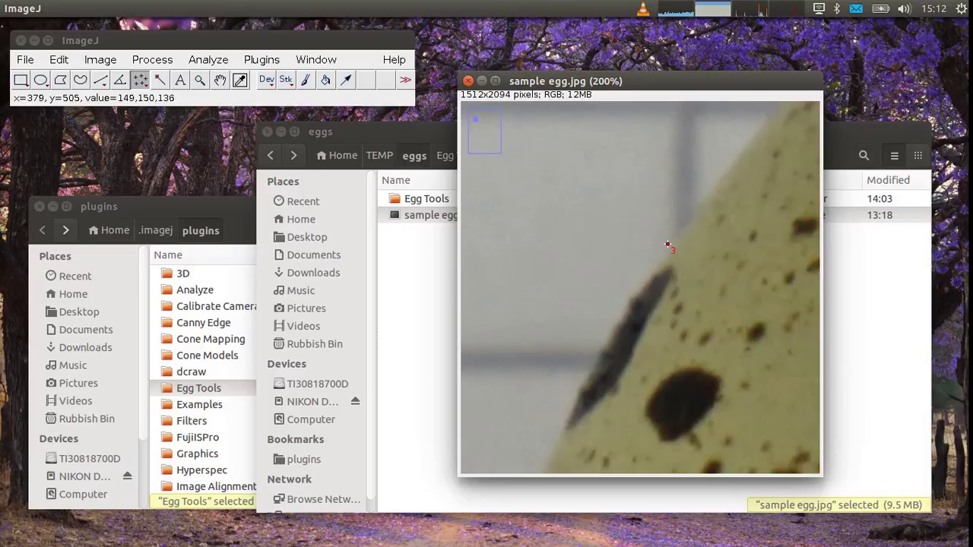
scroll(668, 247, down, 2)
scroll(655, 267, up, 2)
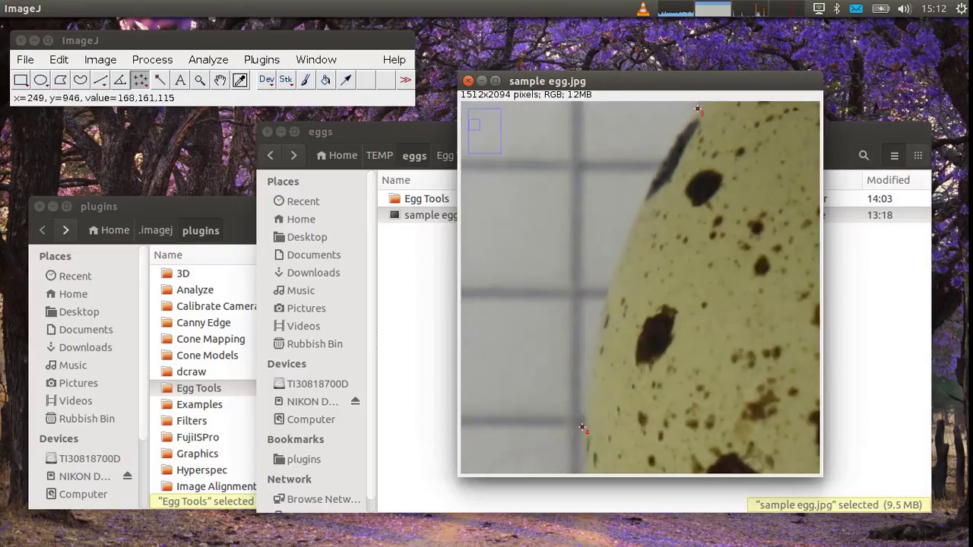
click(645, 202)
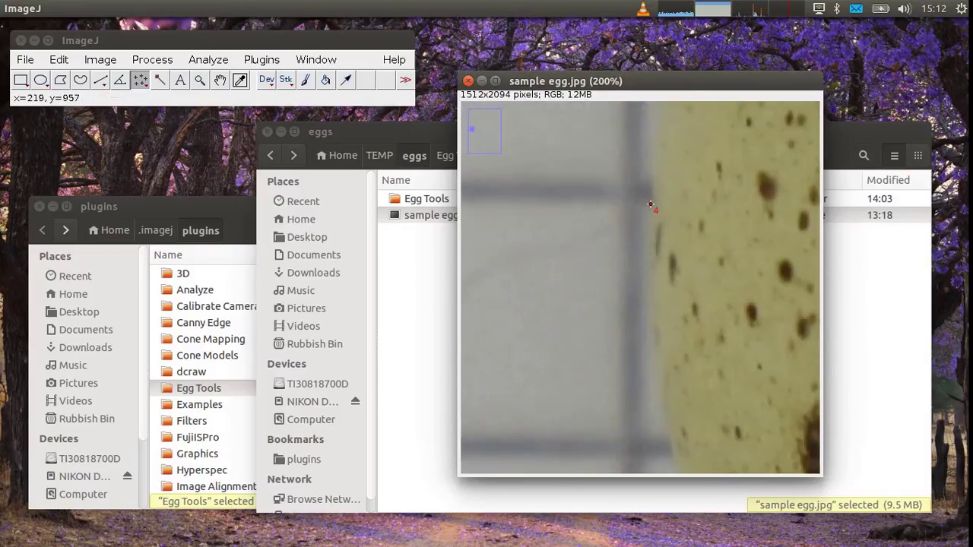
scroll(651, 206, down, 2)
scroll(684, 388, up, 2)
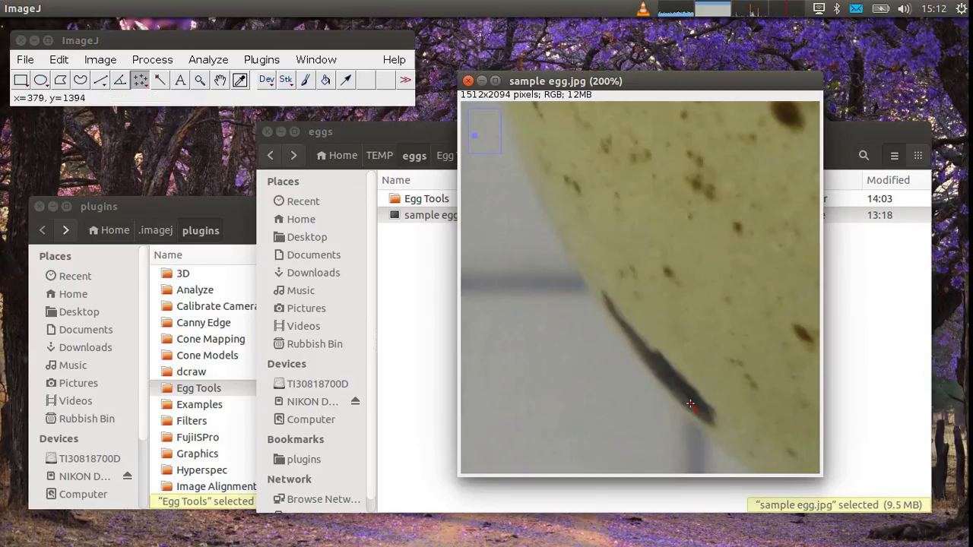
click(689, 404)
Check and fine-tune the points at the egg's base and along its right side so they sit on the edge
scroll(688, 405, down, 2)
scroll(696, 300, up, 1)
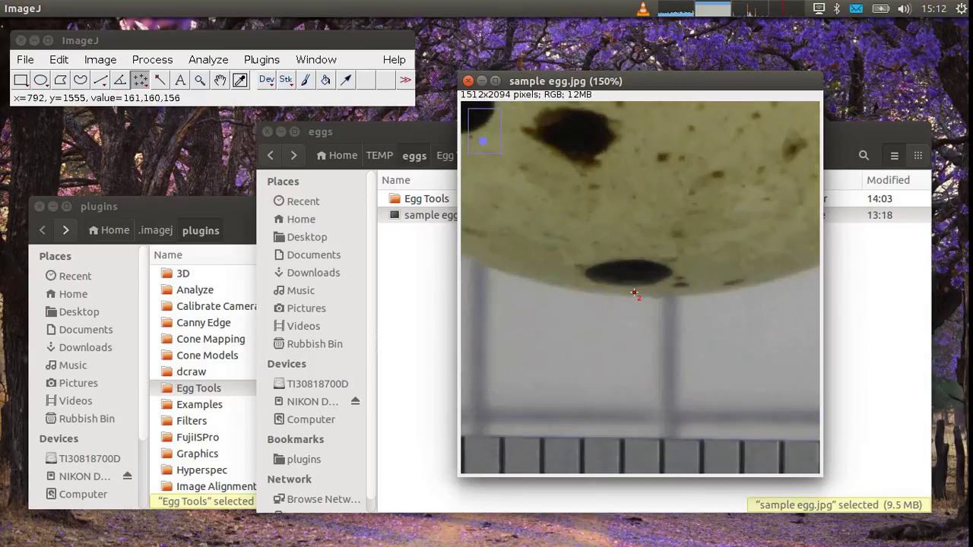
scroll(638, 298, down, 2)
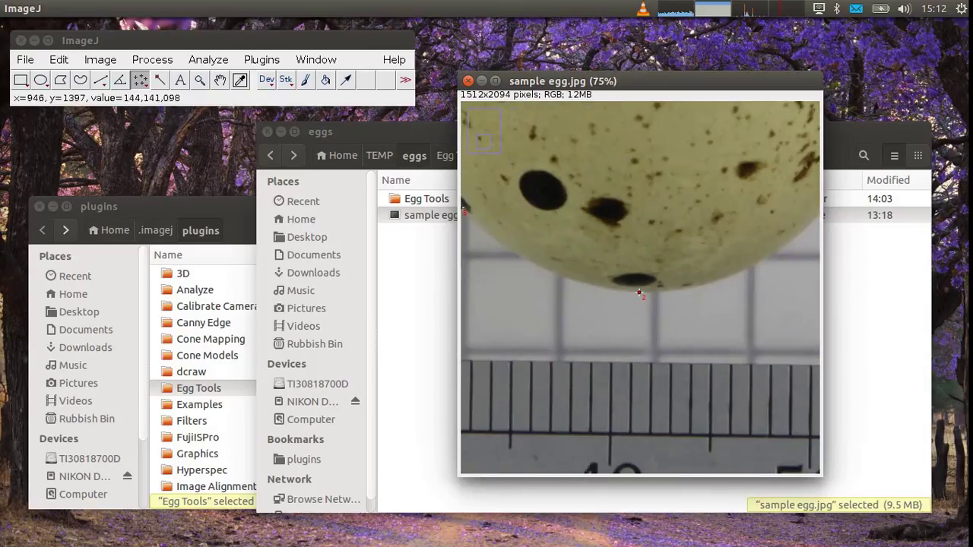
drag(815, 161, 637, 290)
scroll(714, 247, up, 1)
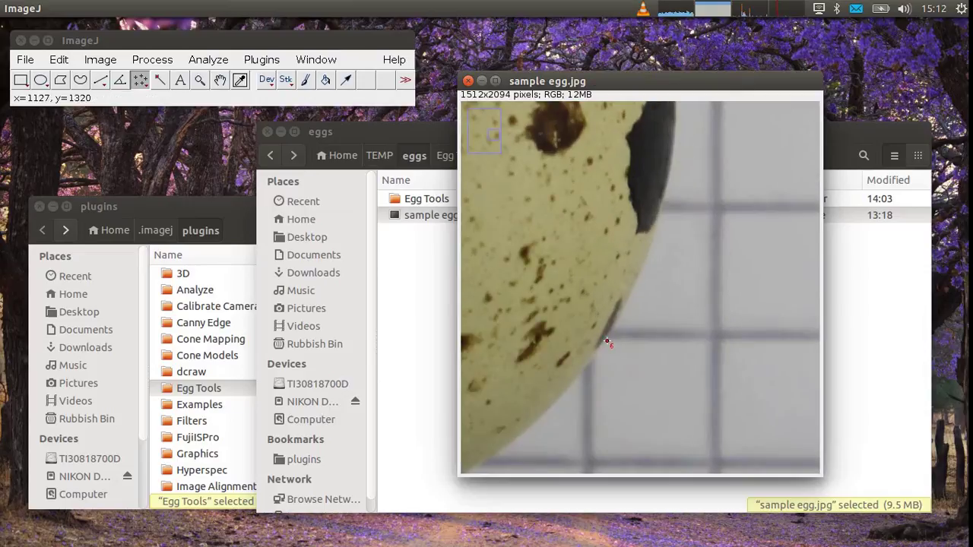
scroll(605, 339, down, 1)
click(663, 266)
scroll(664, 266, up, 1)
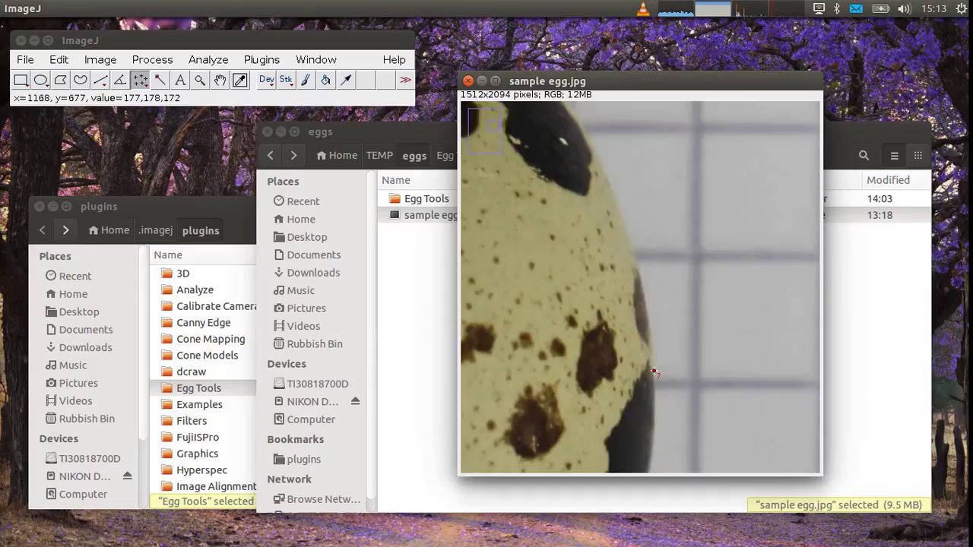
scroll(646, 353, down, 3)
scroll(642, 327, up, 2)
scroll(642, 332, up, 1)
click(643, 332)
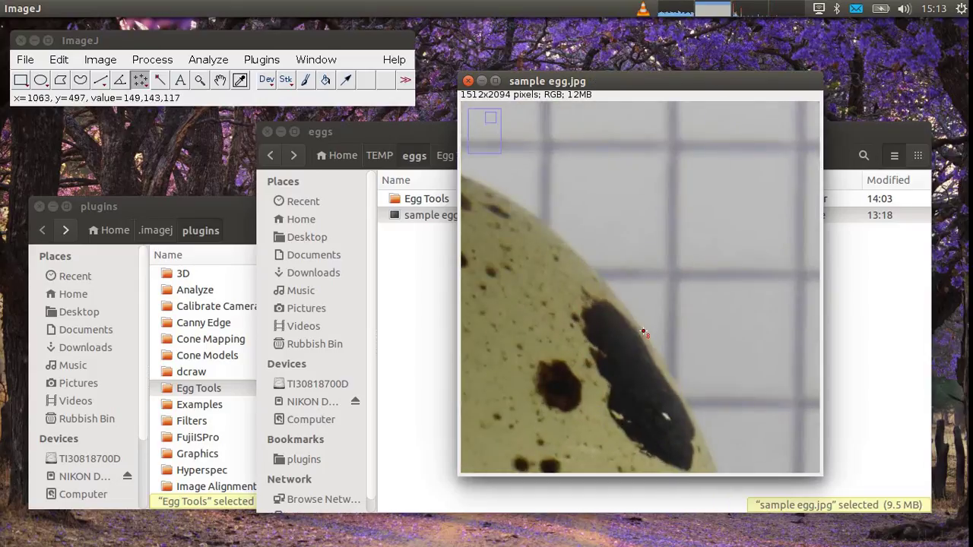
scroll(643, 332, down, 2)
scroll(614, 378, down, 2)
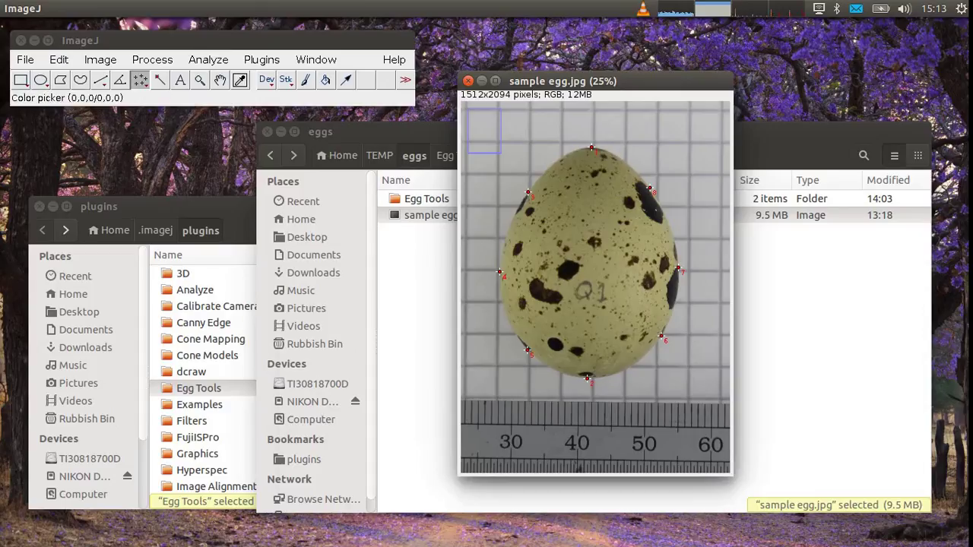
Run Egg Measurement on the eight points and examine the fitted outline at the egg's tip
click(261, 59)
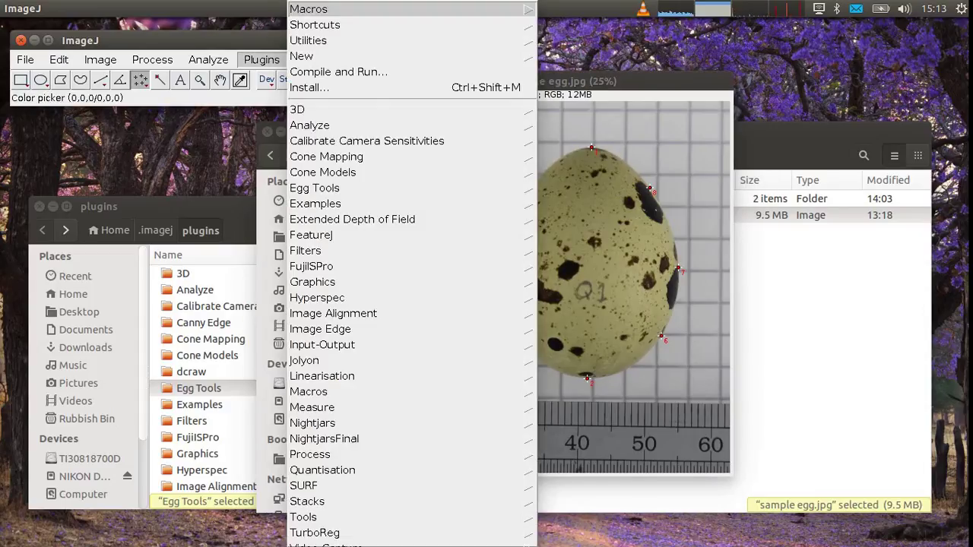
mouse_move(313, 188)
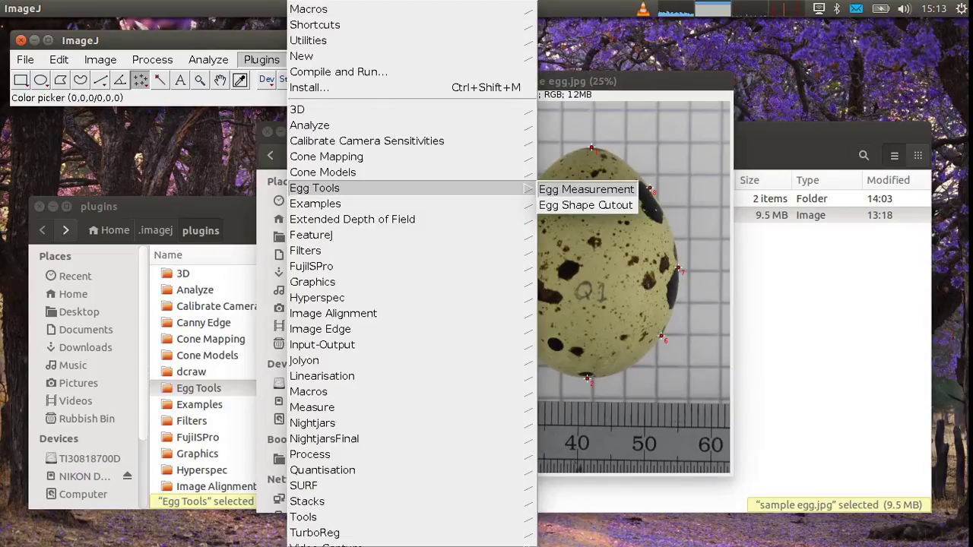
click(585, 189)
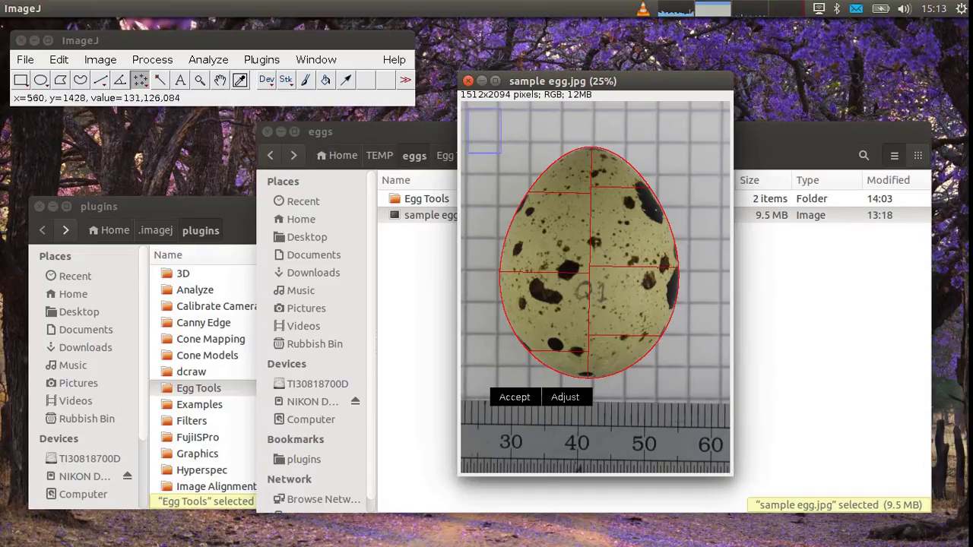
key(plus)
key(plus)
key(plus)
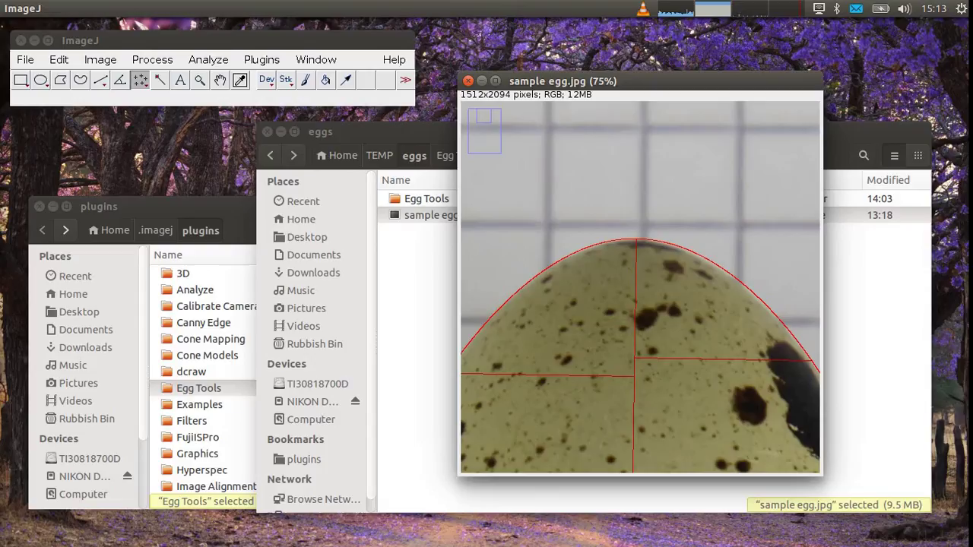
key(minus)
key(minus)
key(minus)
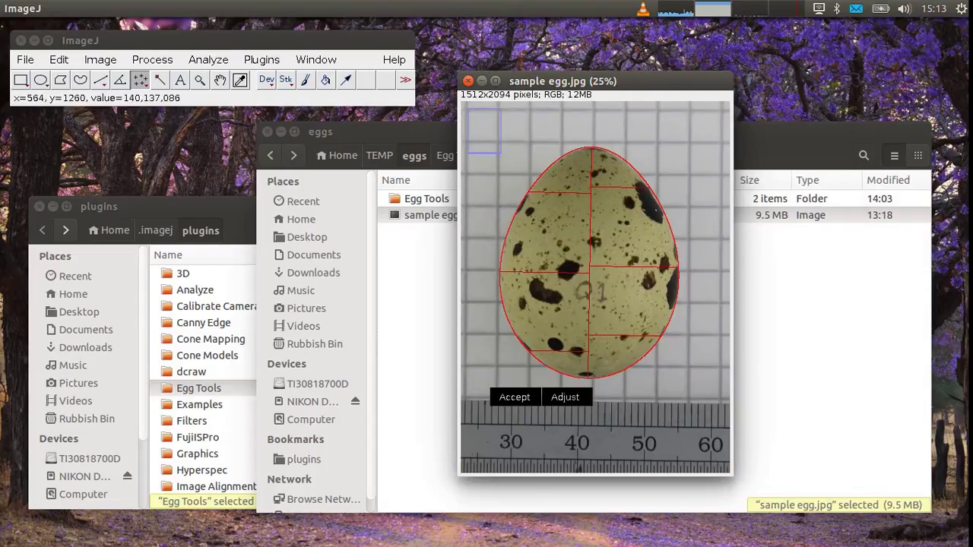
Return to adjusting the anchor points and reposition point 8 on the egg's upper right edge
key(space)
click(565, 396)
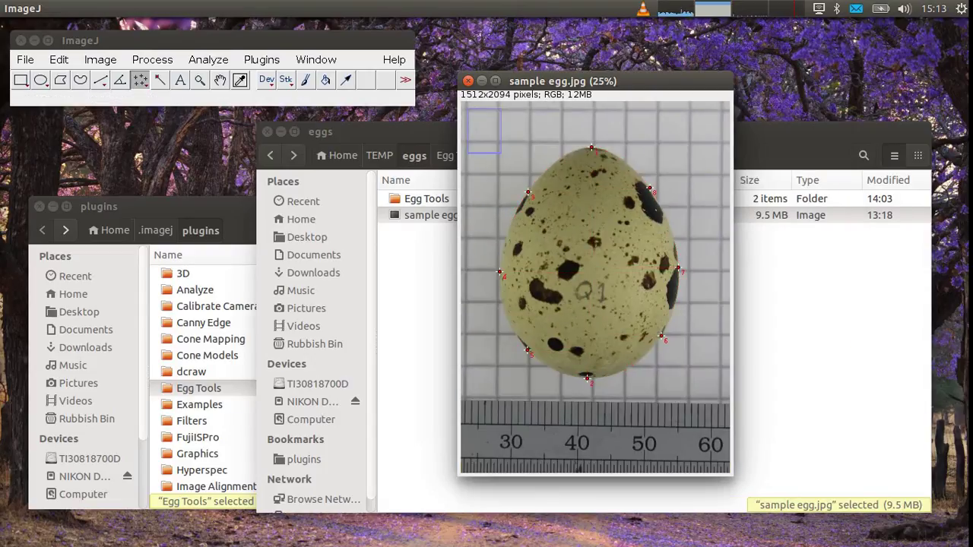
drag(663, 184, 661, 186)
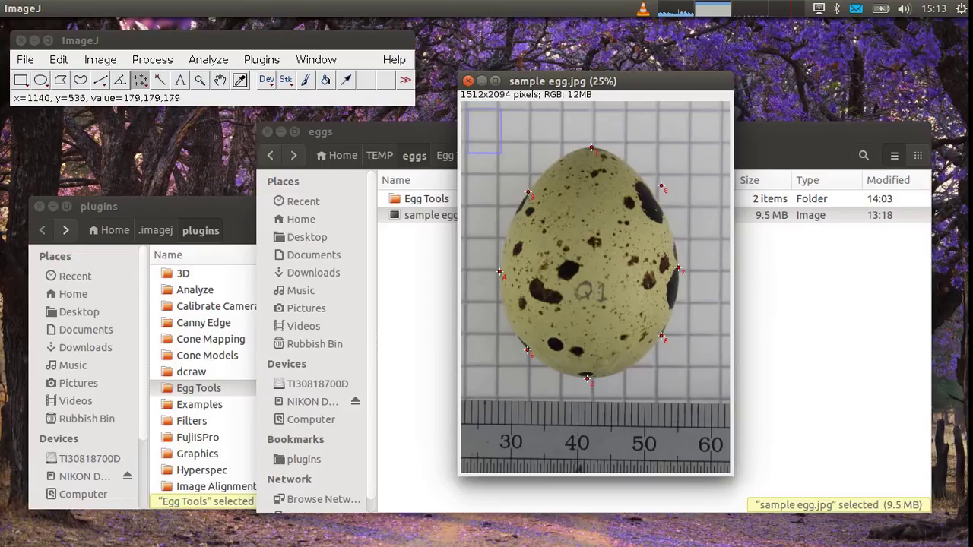
key(plus)
key(plus)
key(plus)
key(plus)
key(plus)
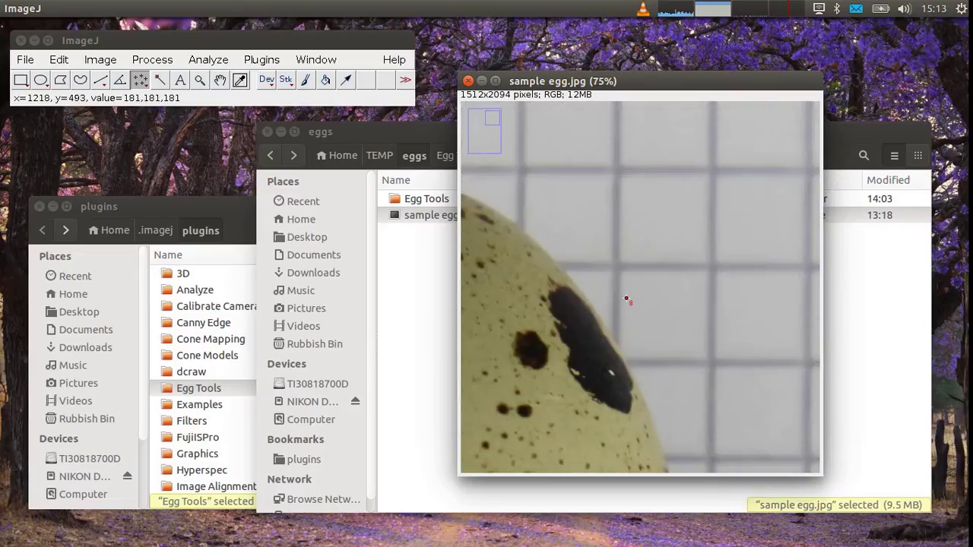
drag(684, 234, 647, 256)
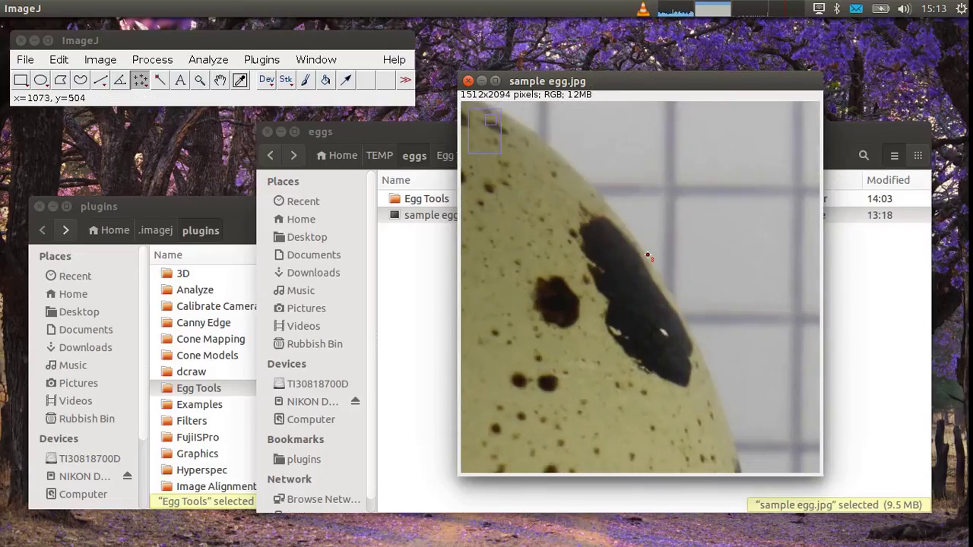
key(minus)
key(minus)
key(minus)
key(minus)
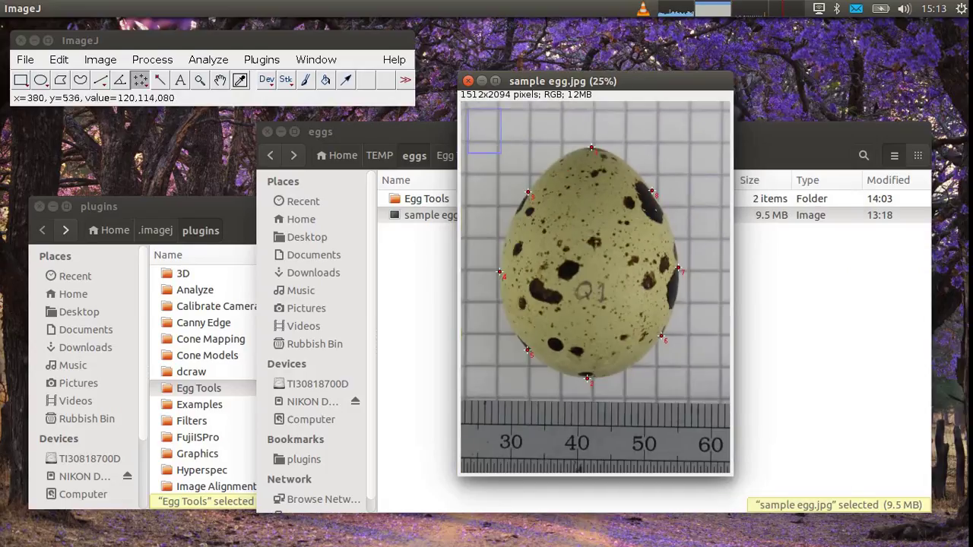
Run Egg Measurement again on the adjusted points and accept the fitted outline
click(261, 59)
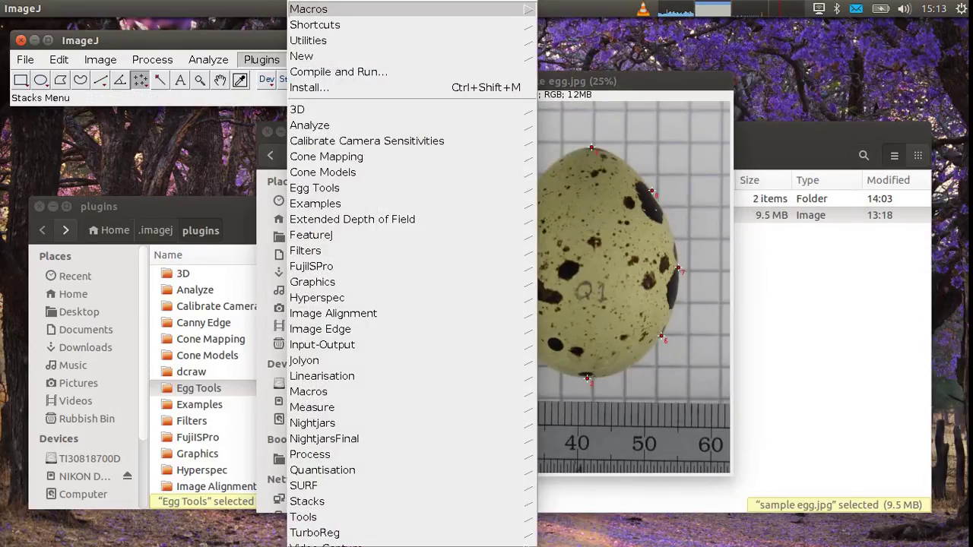
mouse_move(314, 187)
click(585, 190)
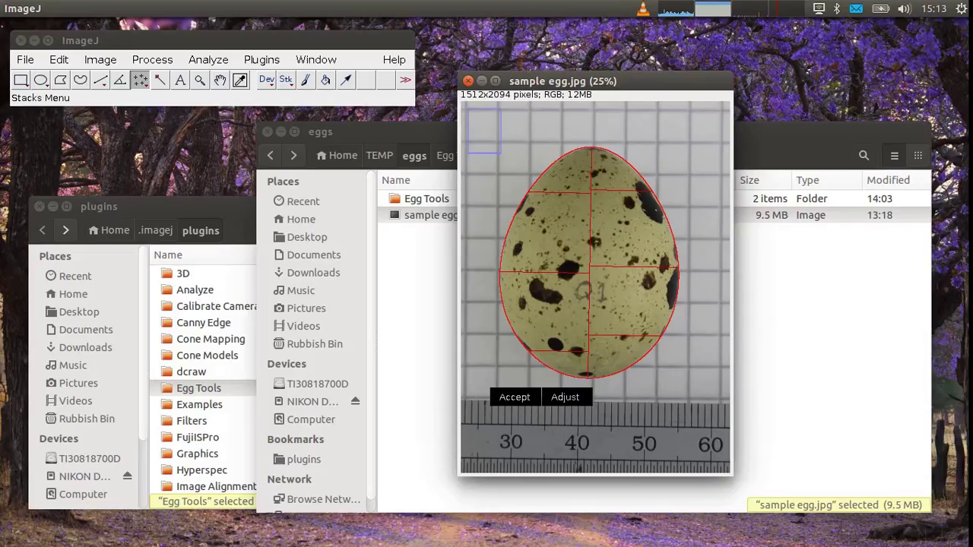
key(space)
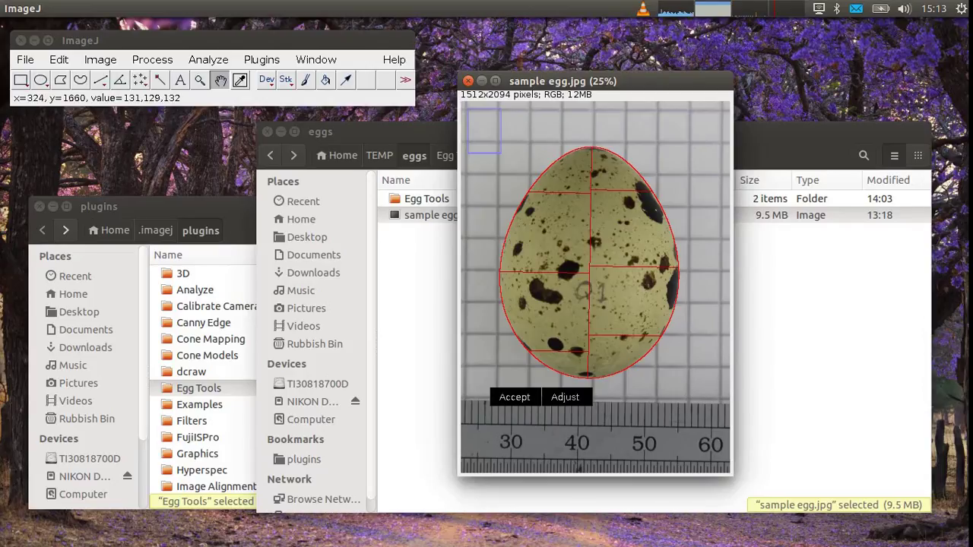
click(515, 396)
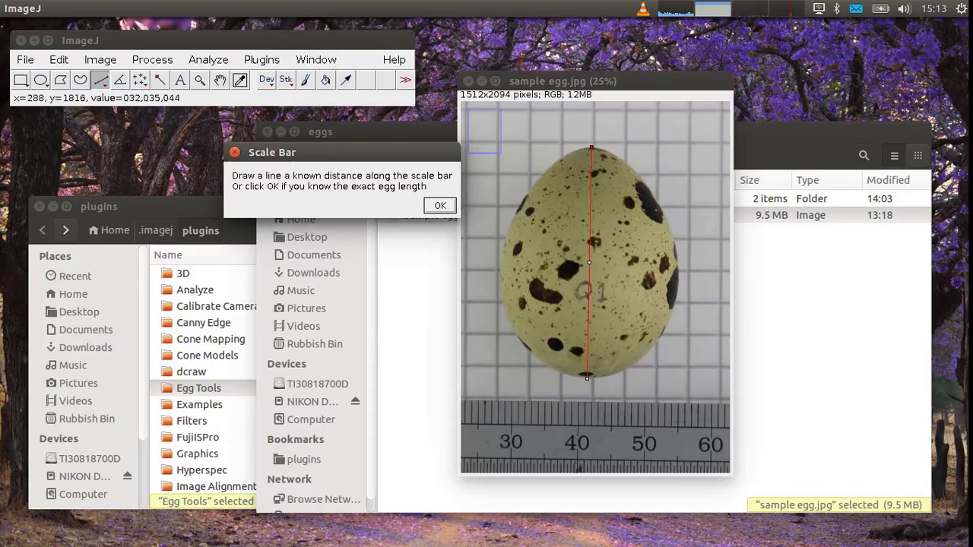
Draw a scale line along the ruler from the 30 mark to the 50 mark and align its start precisely with the 30 tick
drag(511, 426, 644, 428)
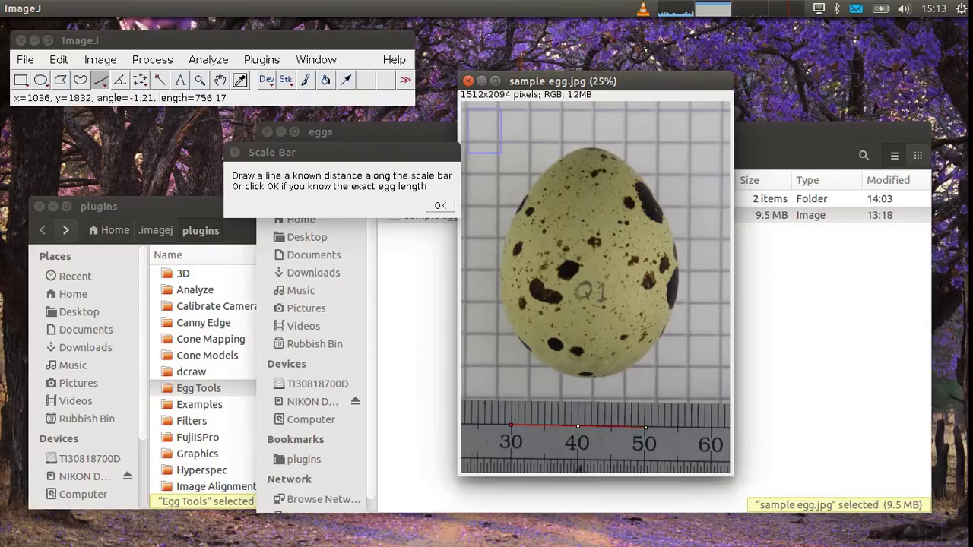
key(plus)
key(plus)
key(plus)
key(plus)
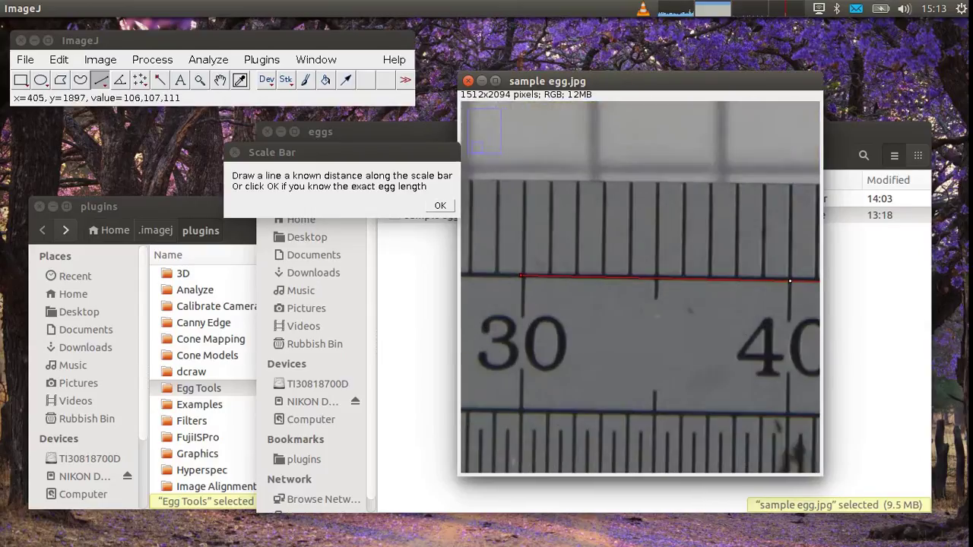
key(plus)
key(plus)
key(plus)
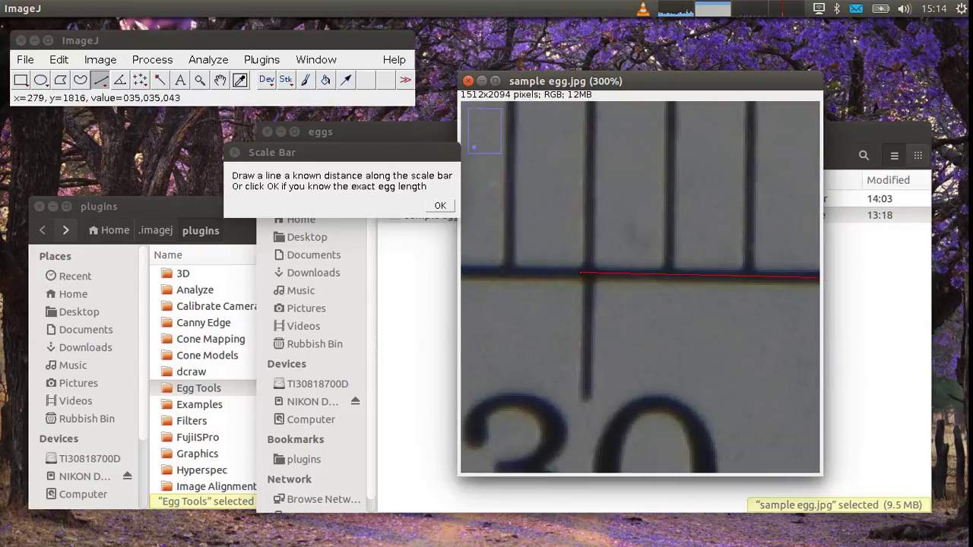
key(minus)
key(minus)
key(minus)
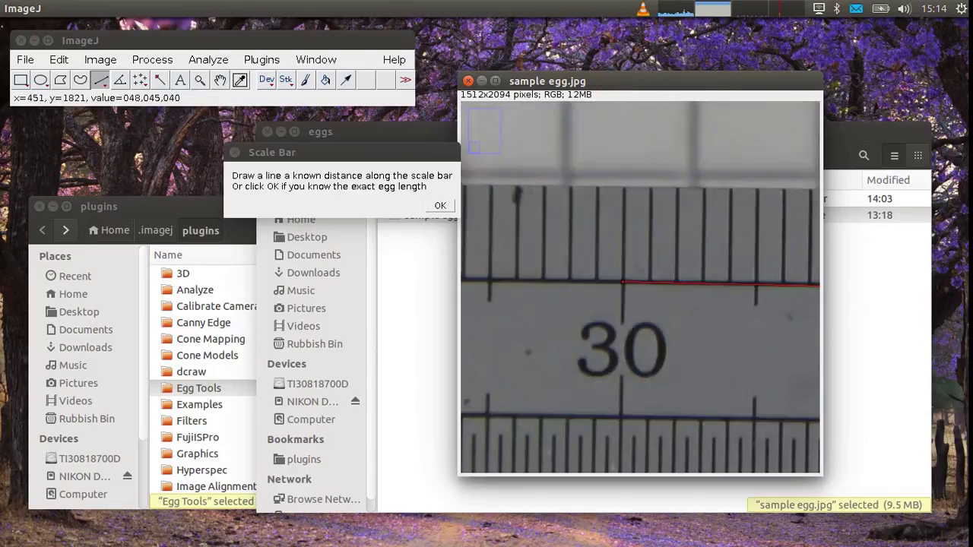
Align the end of the scale line precisely with the ruler's 50 tick
key(minus)
key(minus)
key(plus)
key(plus)
key(plus)
key(plus)
key(plus)
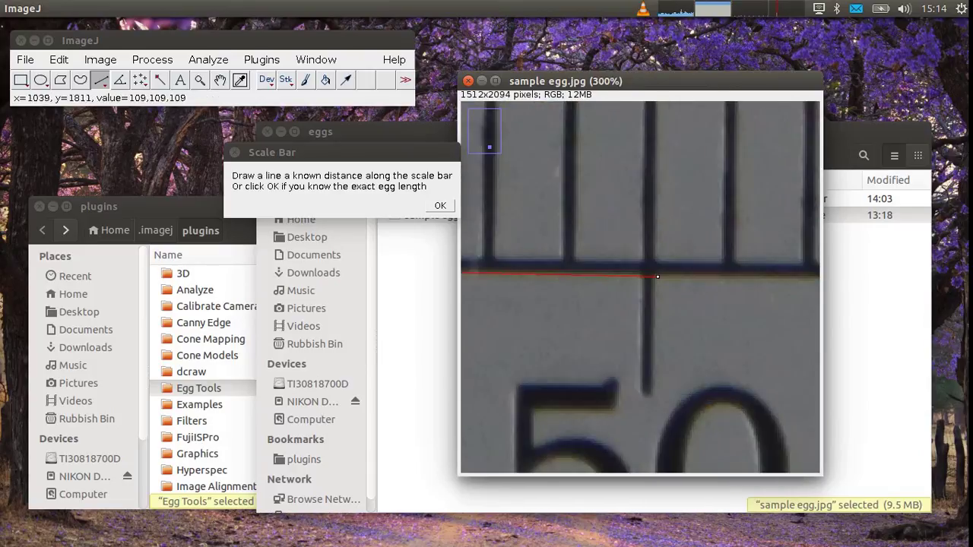
drag(657, 276, 647, 269)
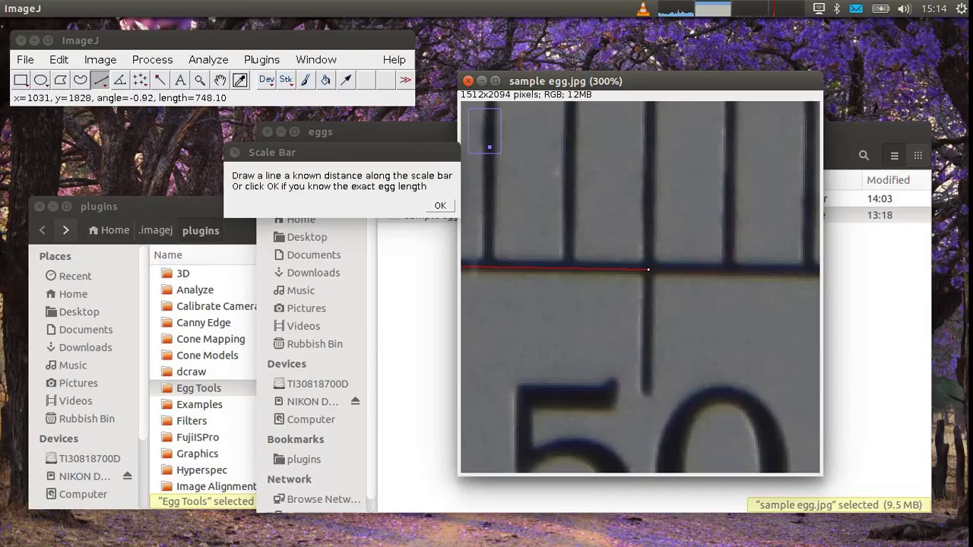
key(minus)
key(minus)
key(minus)
key(minus)
key(minus)
key(minus)
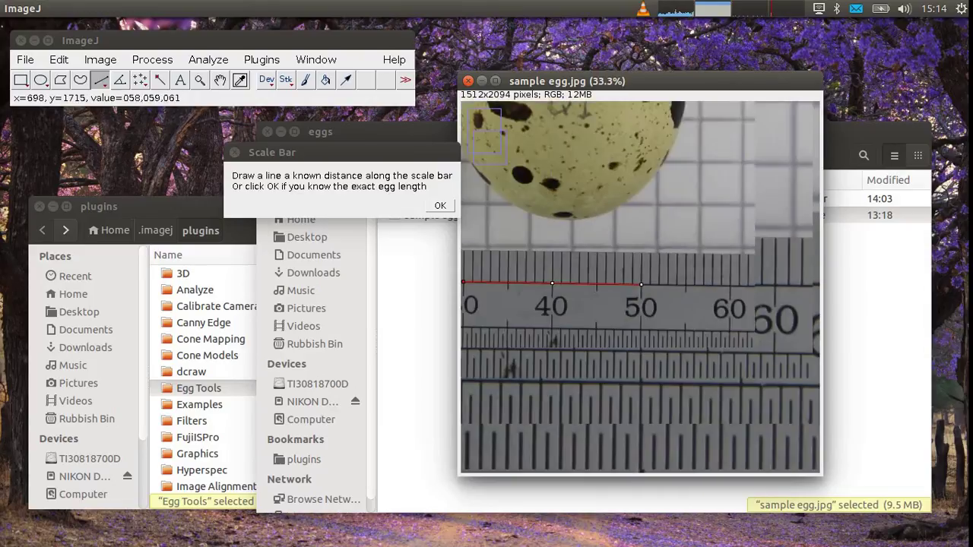
key(minus)
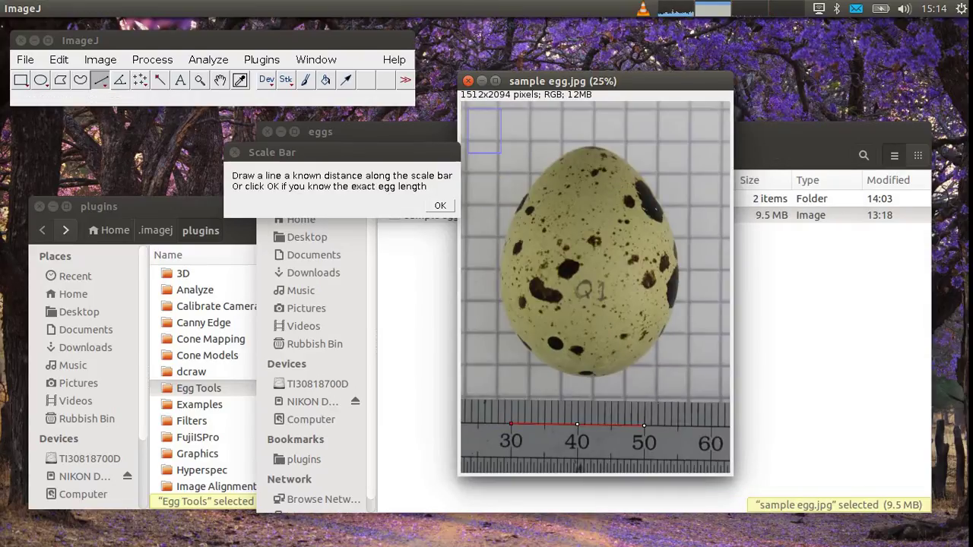
Confirm the scale line and set its length to 20, with the anchor point selection saved
click(440, 205)
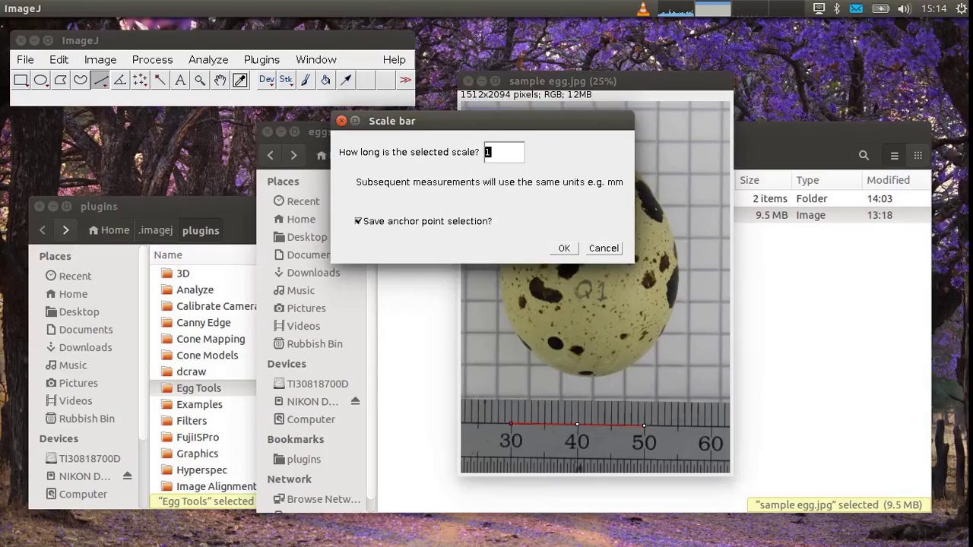
drag(482, 120, 302, 132)
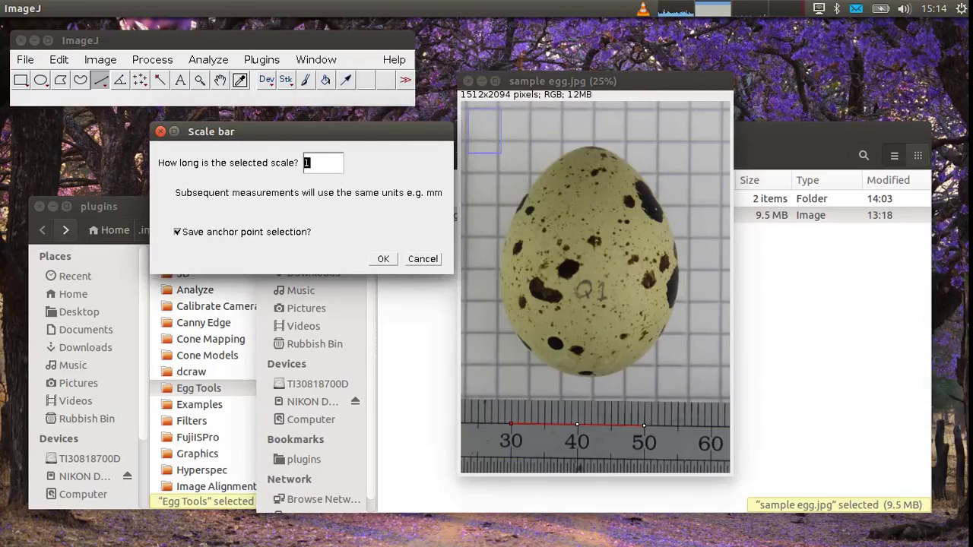
text(20)
key(Return)
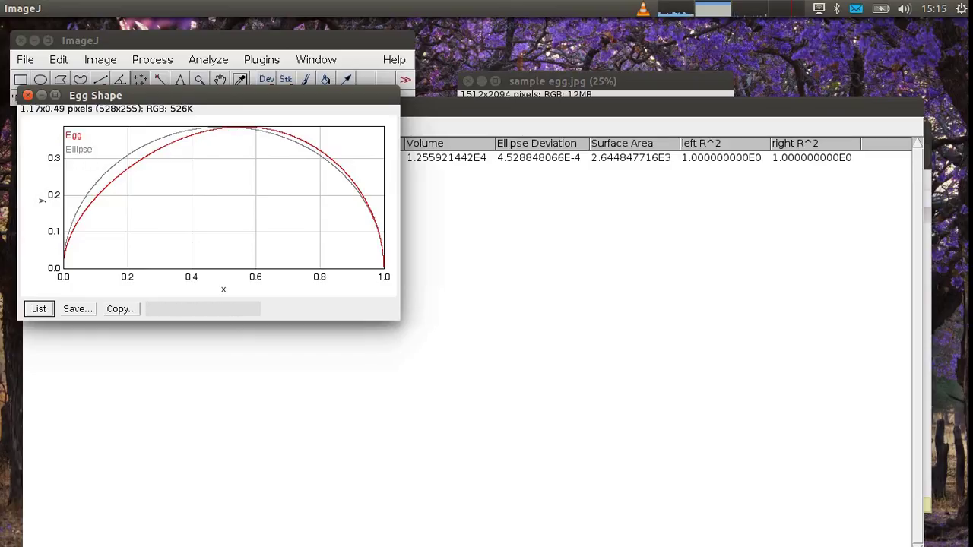
Close the Results table without saving its measurements, along with the Egg Shape plot and the sample egg.jpg image
click(481, 107)
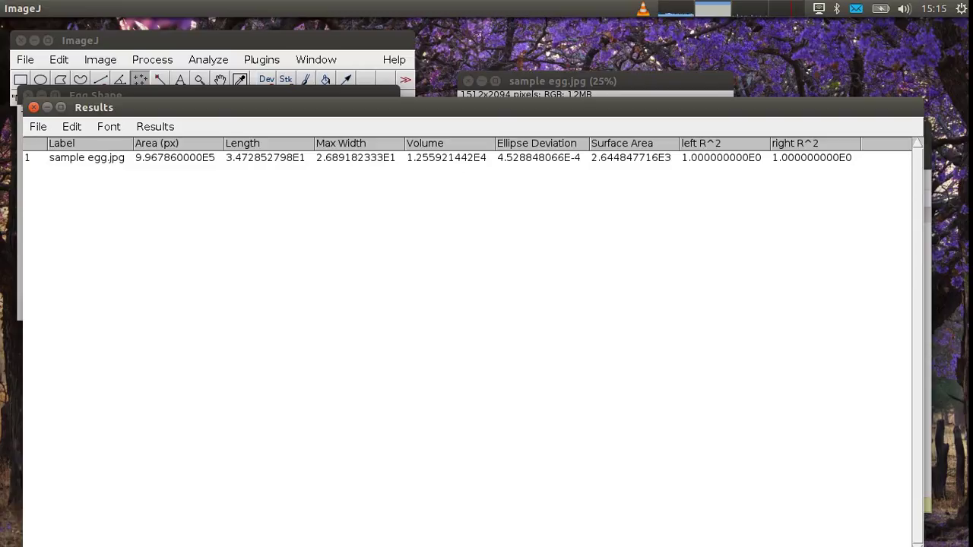
click(34, 107)
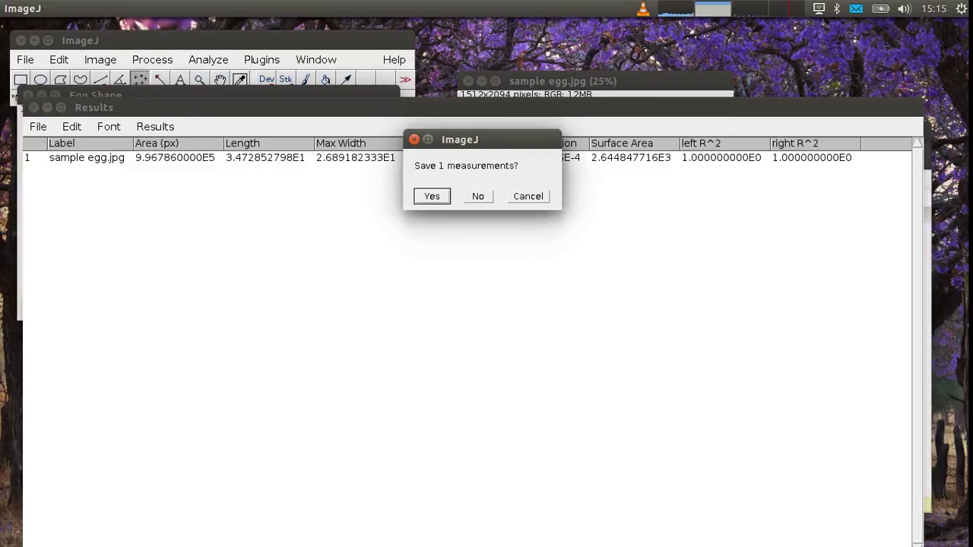
click(478, 196)
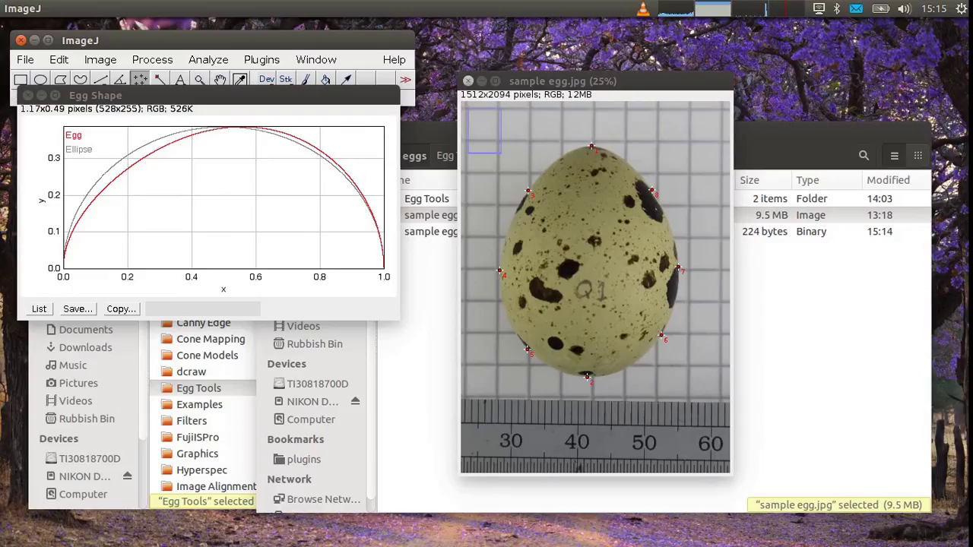
click(28, 95)
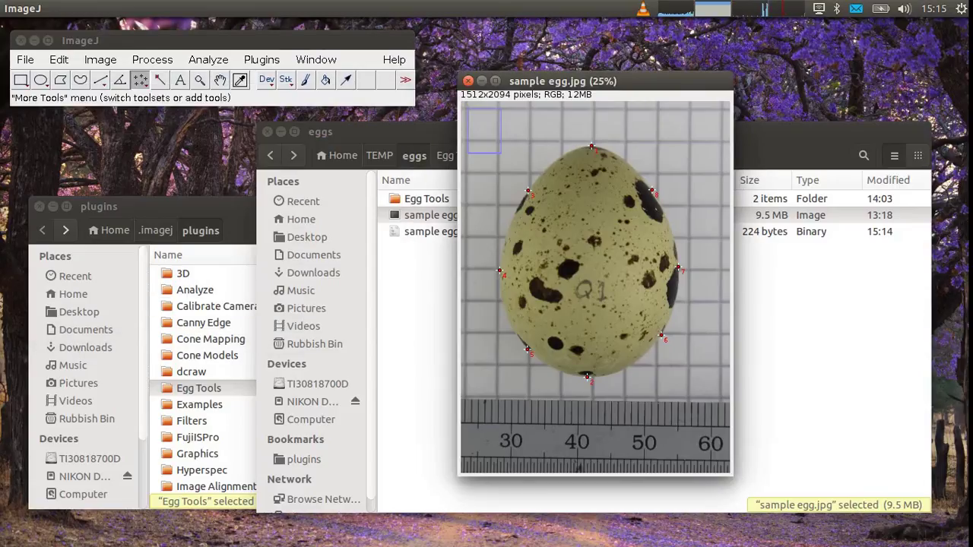
click(468, 81)
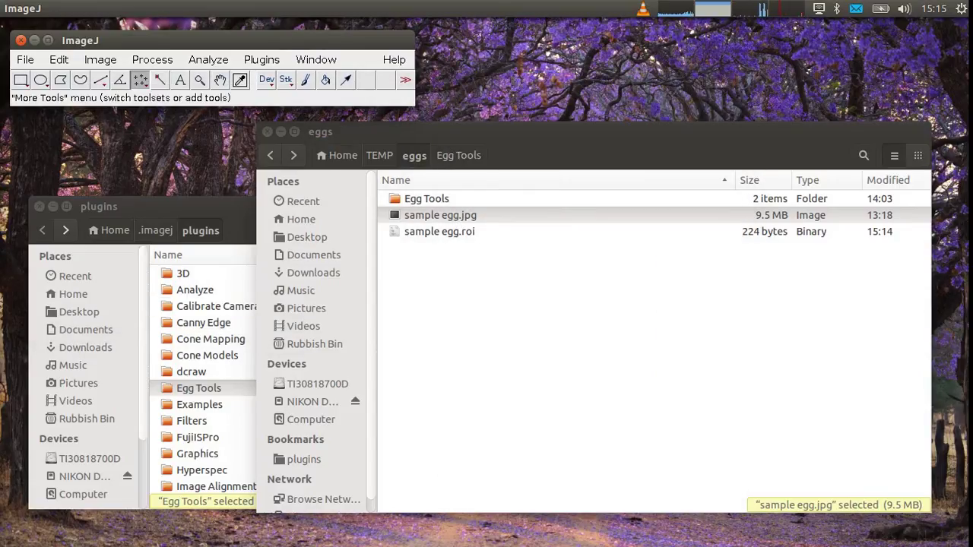
Reopen sample egg.jpg from the eggs folder in ImageJ and load the saved points from sample egg.roi onto it
click(439, 231)
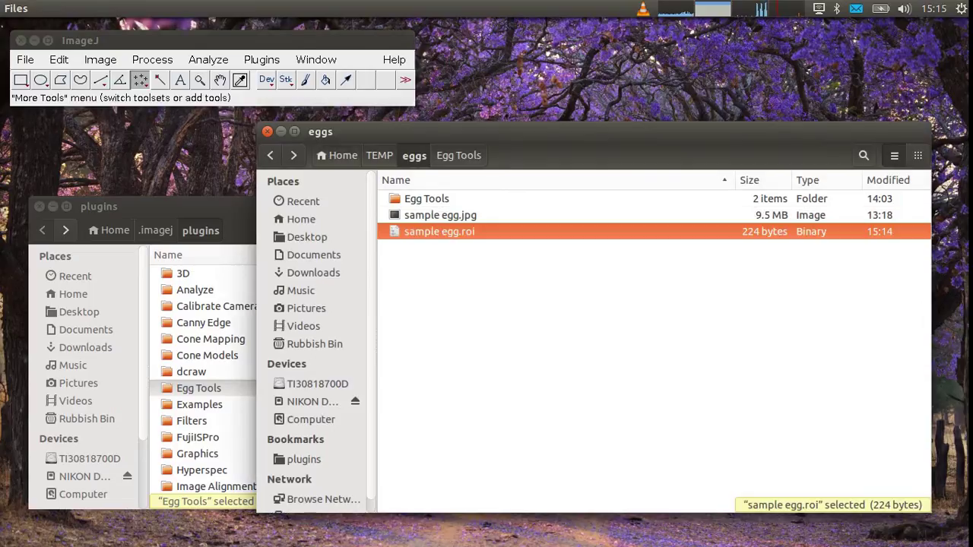
click(440, 215)
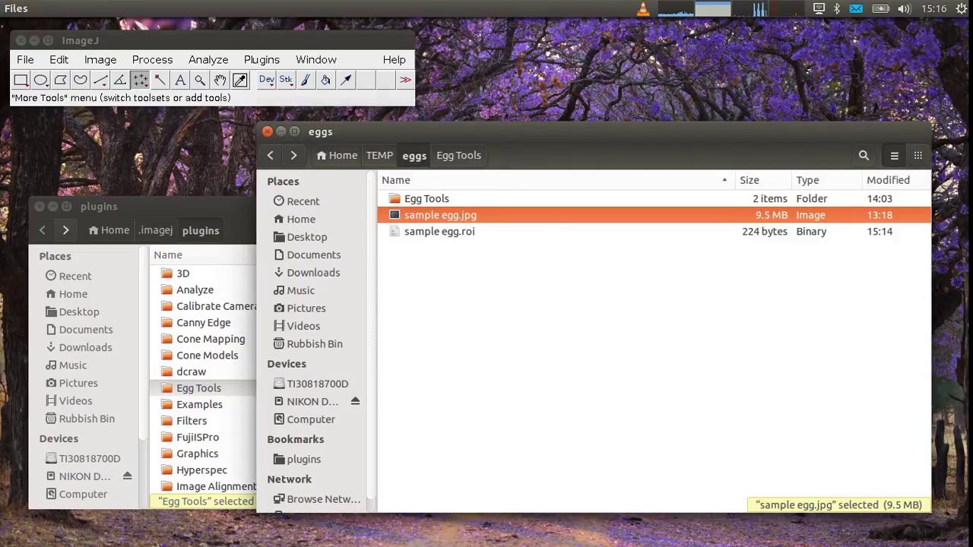
drag(440, 216, 205, 100)
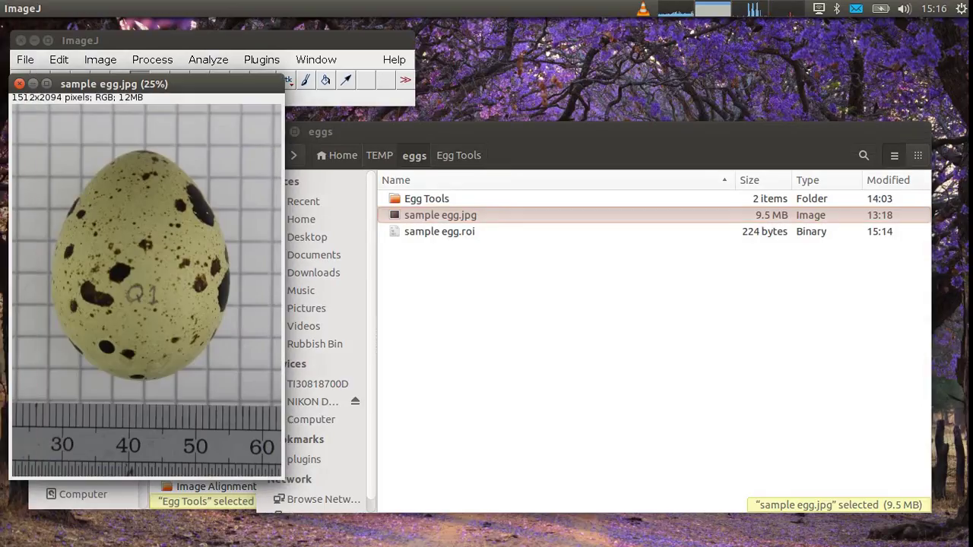
drag(416, 232, 233, 100)
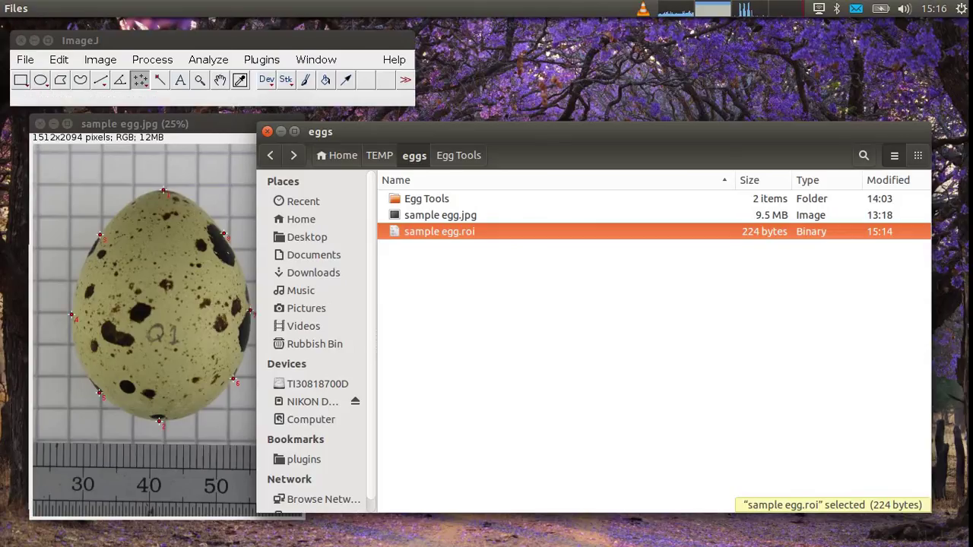
click(225, 218)
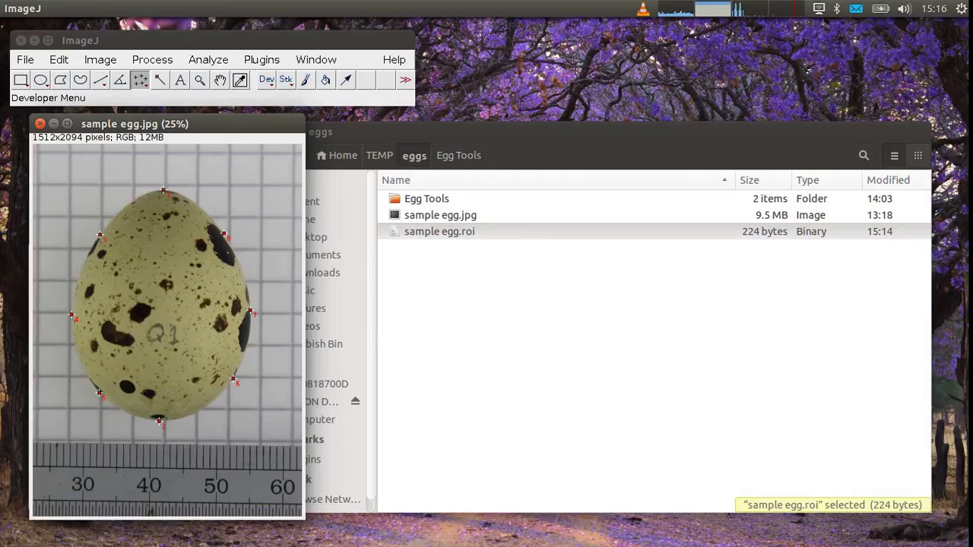
Run Egg Shape Cutout on the loaded points and accept the fitted egg outline
click(261, 59)
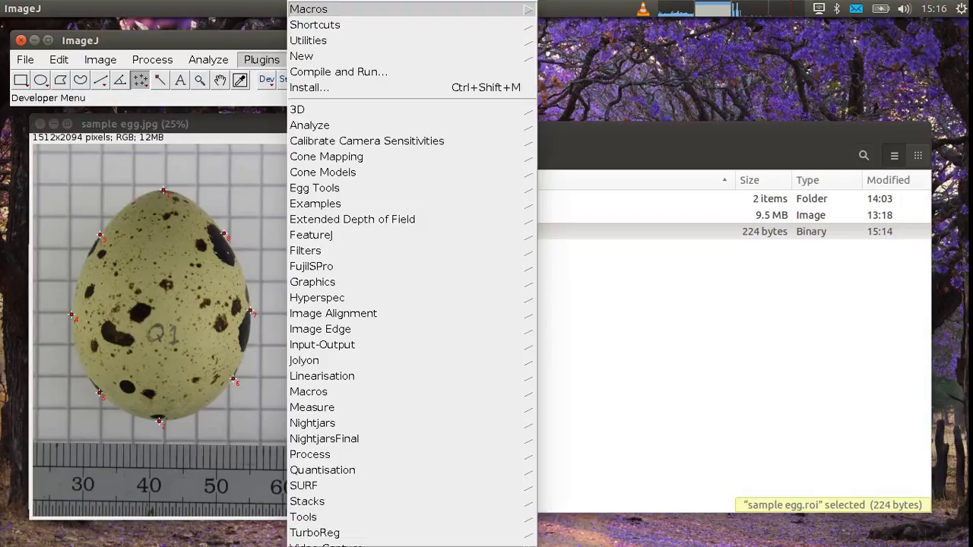
click(314, 188)
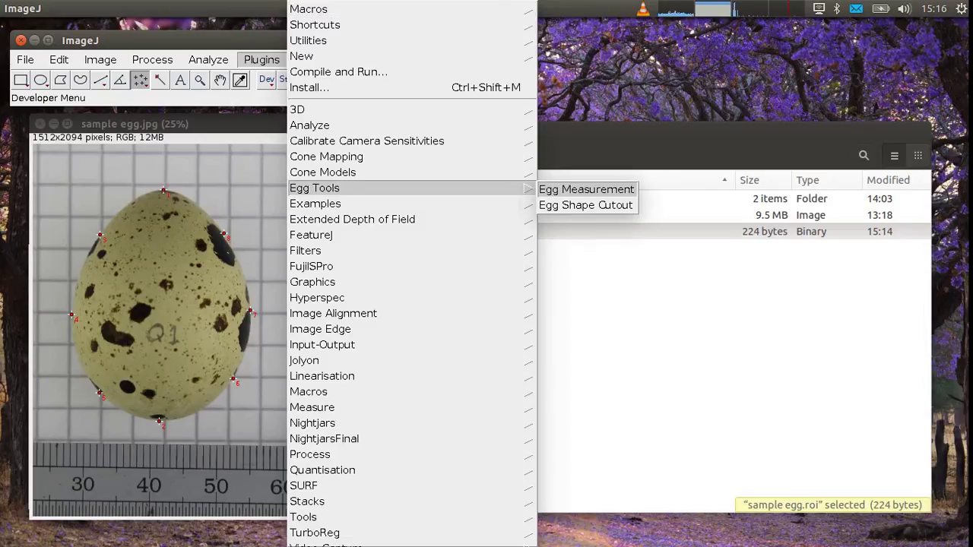
click(585, 205)
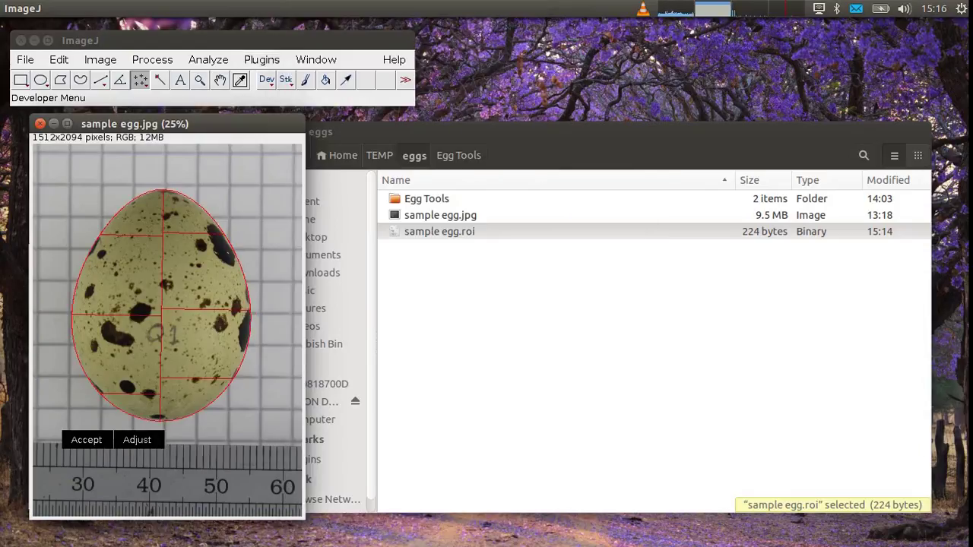
click(86, 439)
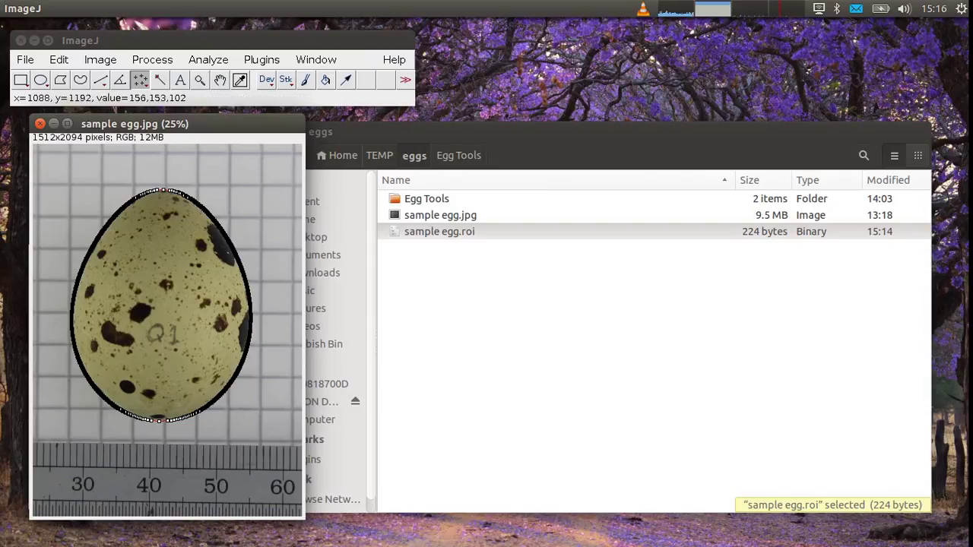
Clear everything outside the egg outline in the image and deselect the outline
click(58, 60)
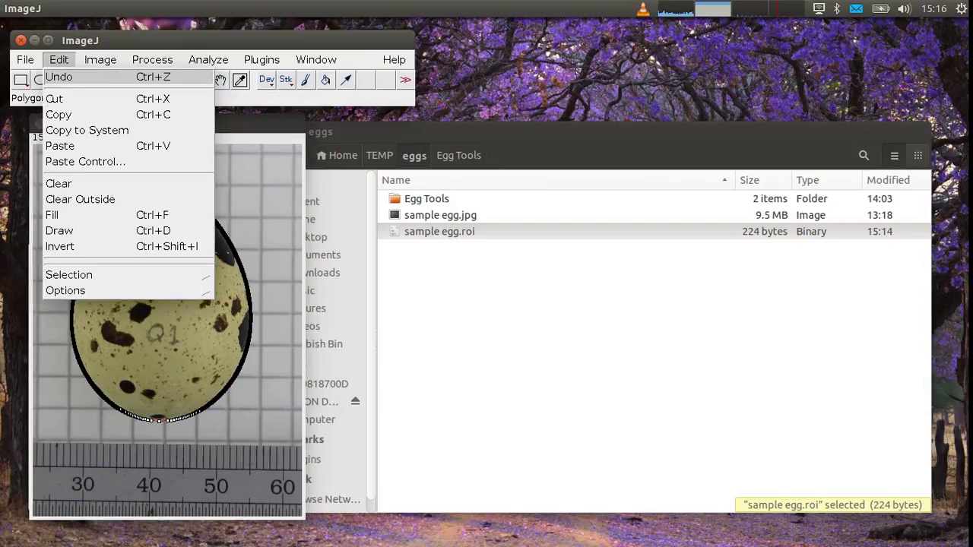
click(80, 199)
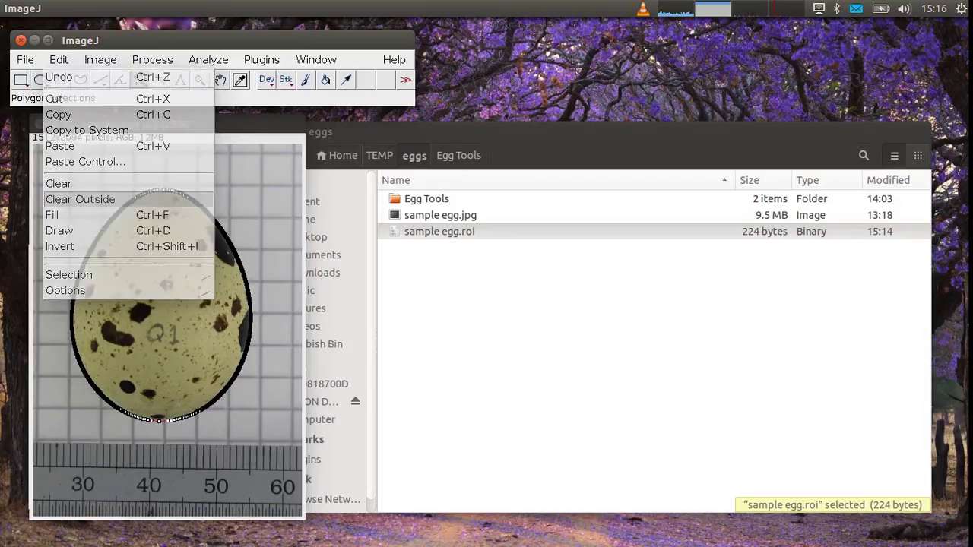
click(240, 200)
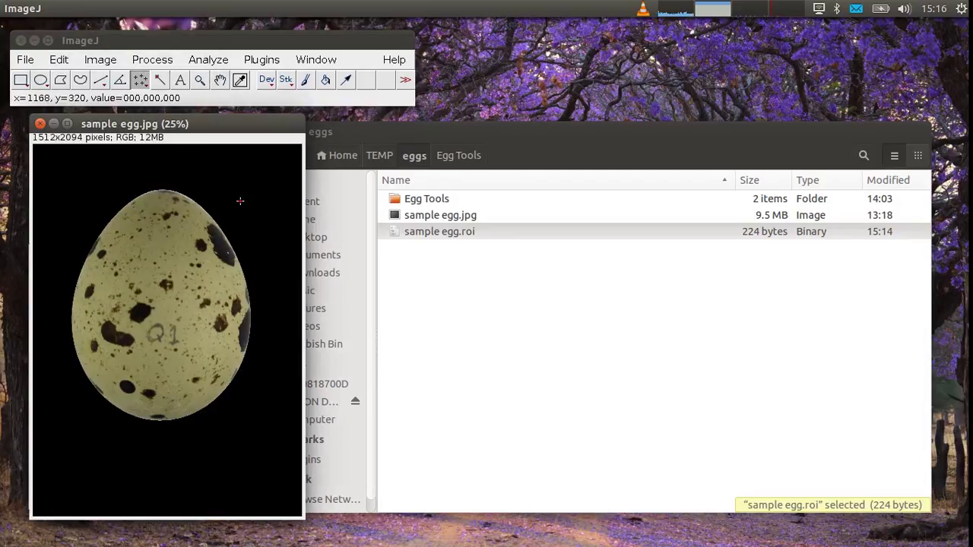